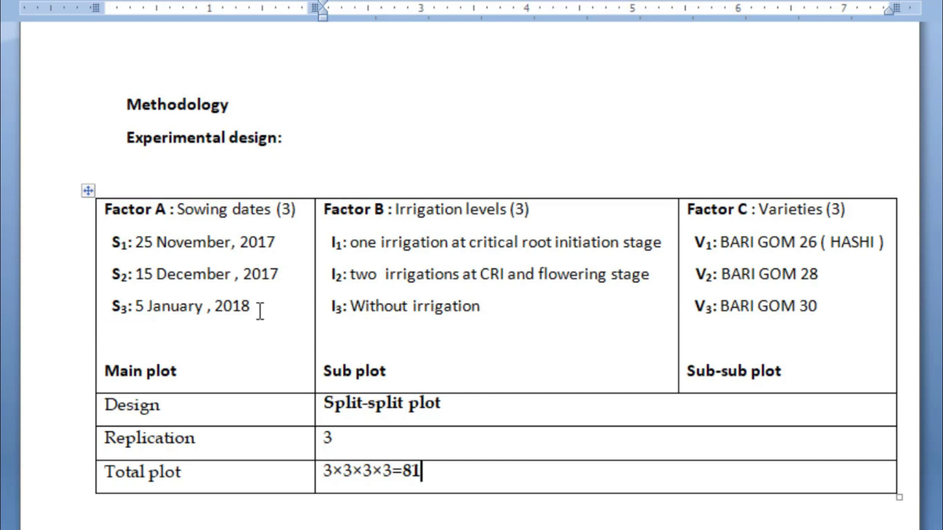
# Step: Review the Word design notes: sowing dates, main/sub/sub-sub plots, 3 replications, 81 plots
pyautogui.click(260, 309)
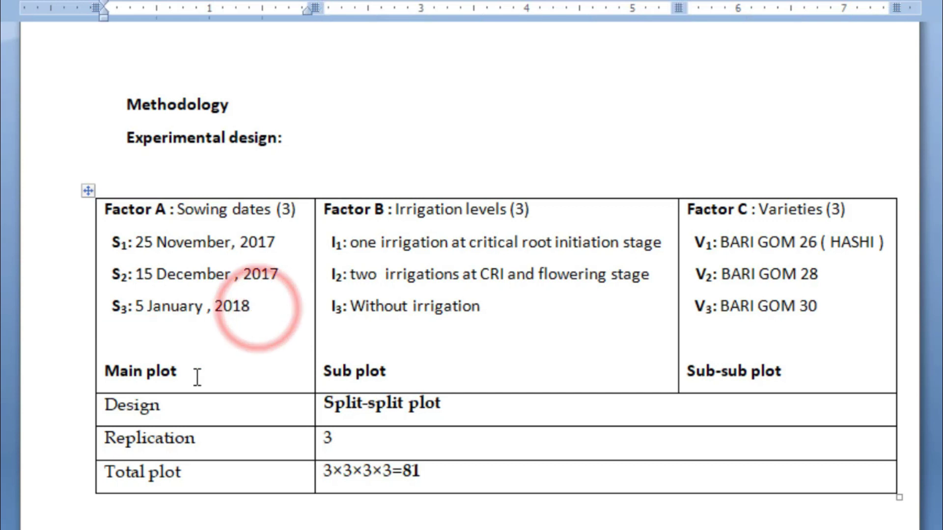
pyautogui.tripleClick(182, 372)
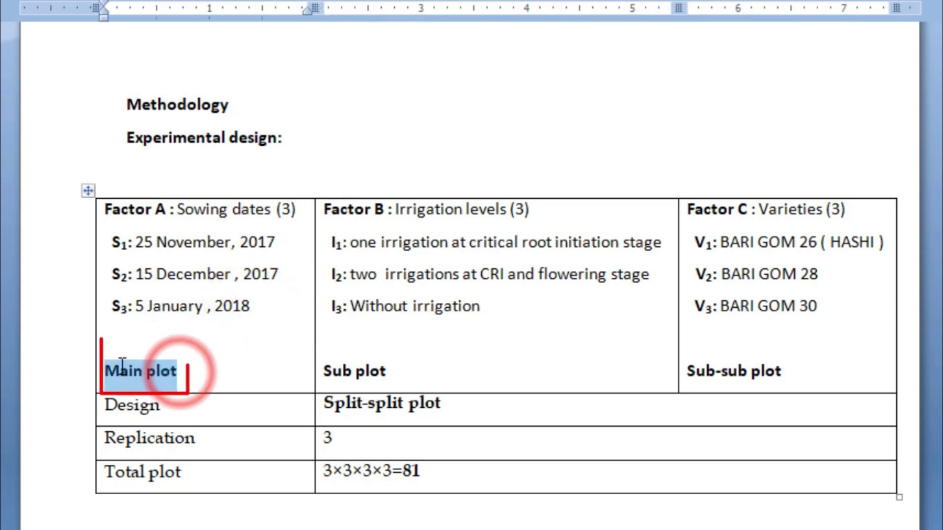
pyautogui.click(183, 372)
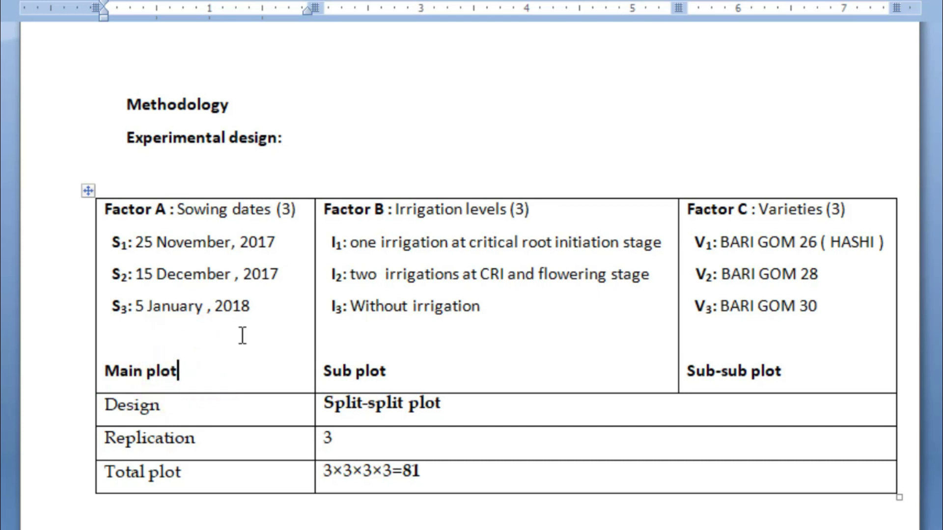
pyautogui.click(421, 372)
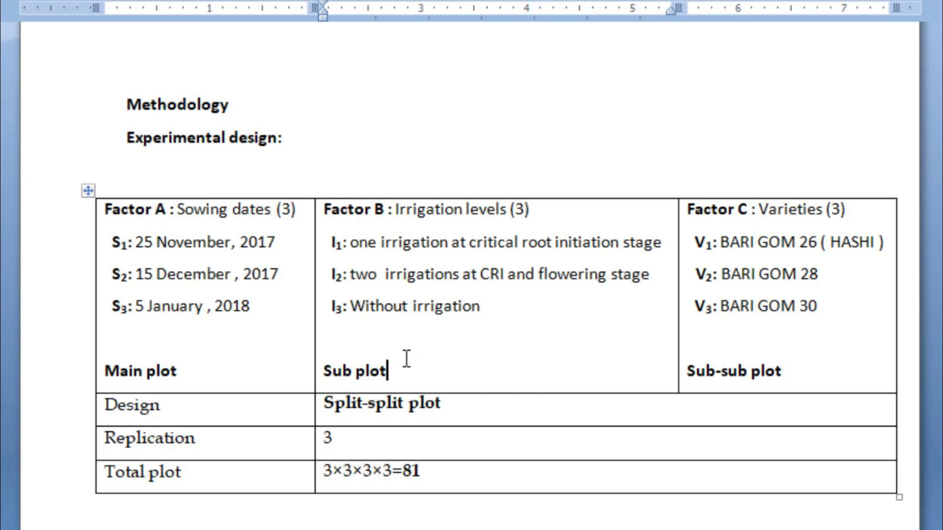
pyautogui.press('Right')
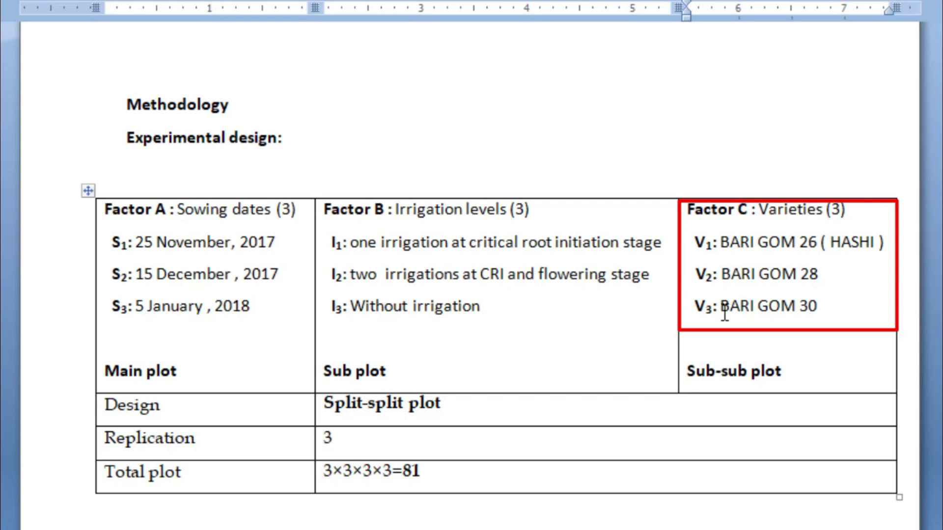
pyautogui.click(820, 307)
pyautogui.moveTo(784, 377); pyautogui.dragTo(711, 362)
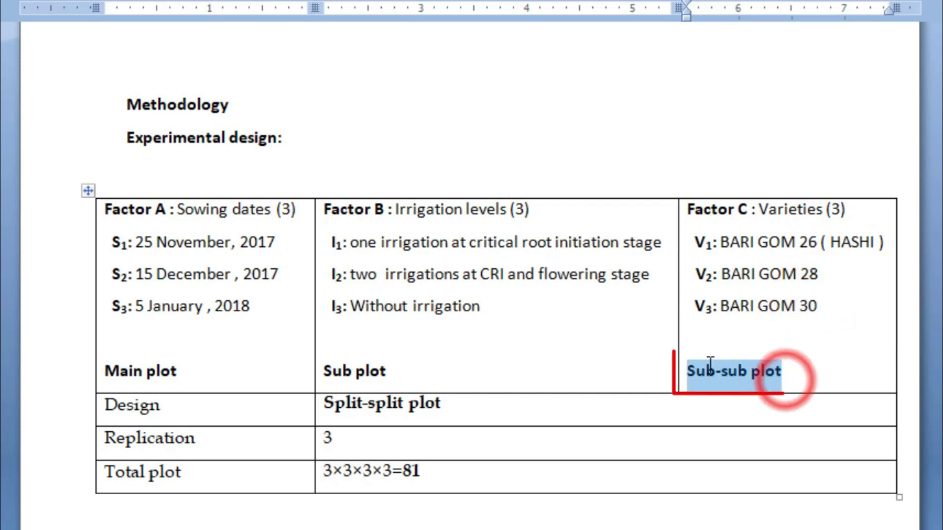
pyautogui.click(471, 409)
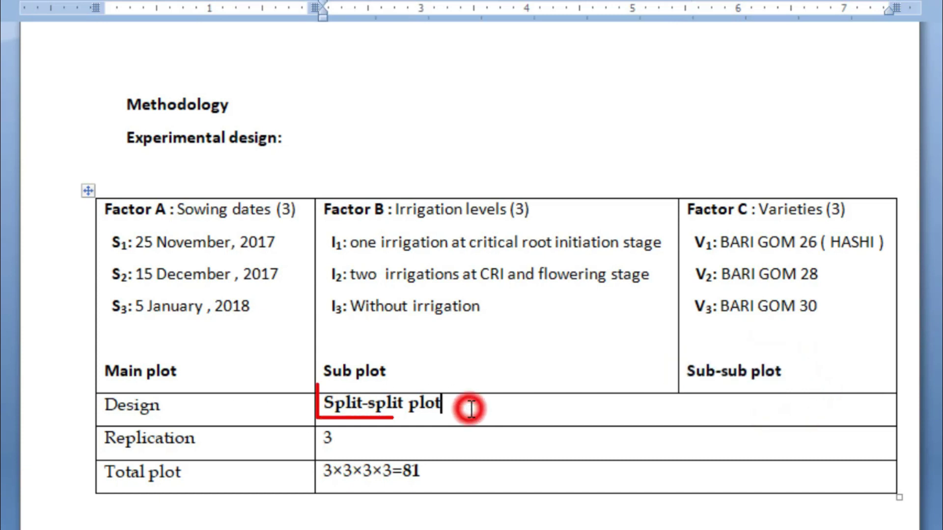
pyautogui.click(373, 437)
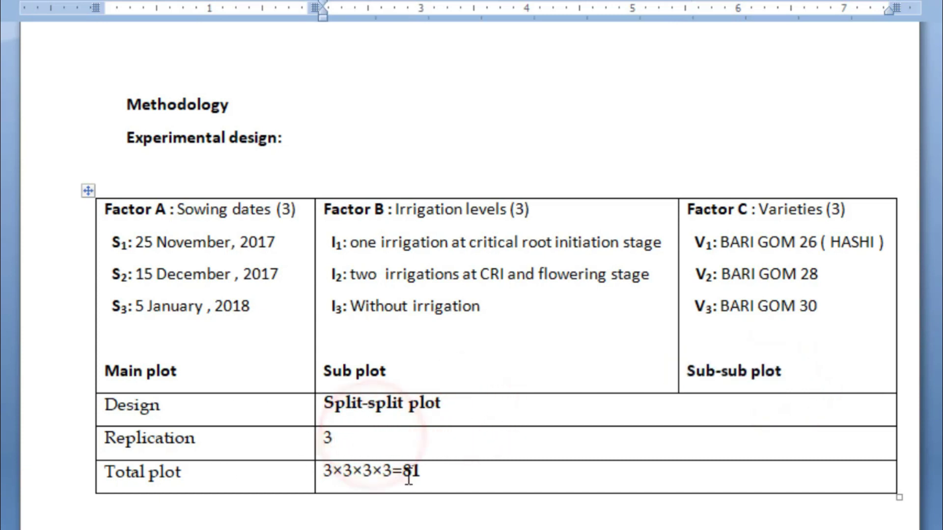
pyautogui.click(437, 472)
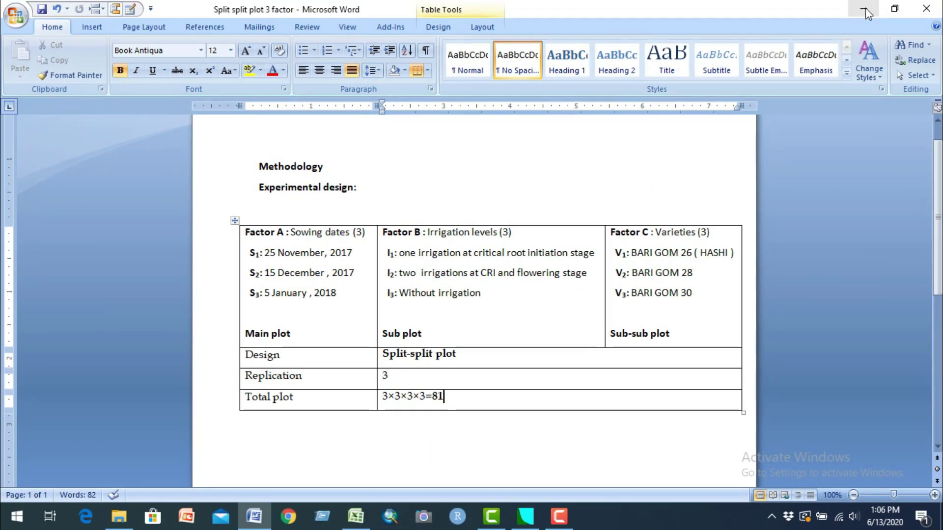
# Step: Bring up the wheat workbook in Excel and review the Replicatin, Sowing, Irrigation and Variety columns
pyautogui.click(866, 8)
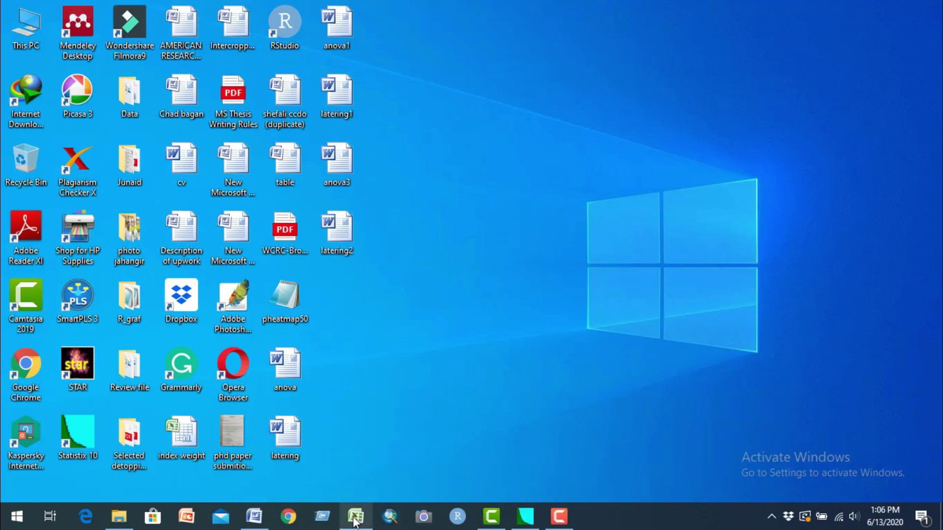
pyautogui.click(357, 520)
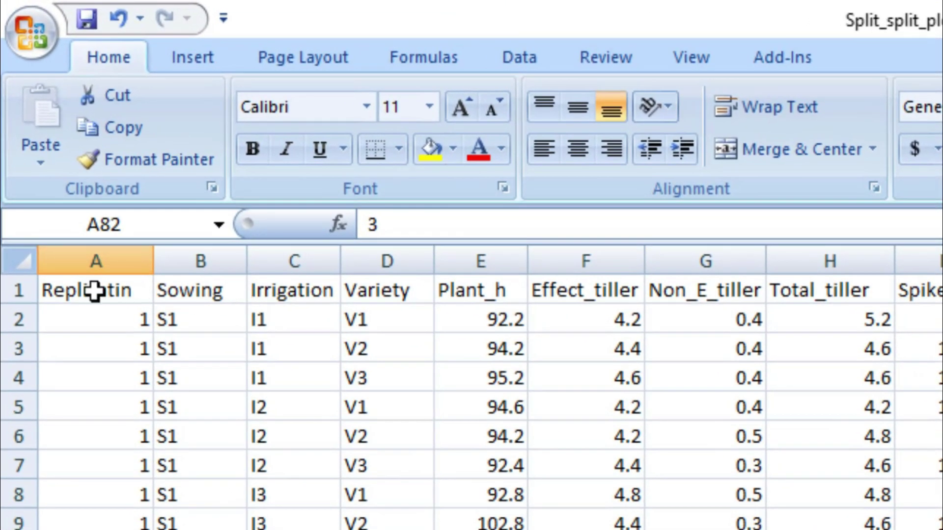
pyautogui.click(94, 291)
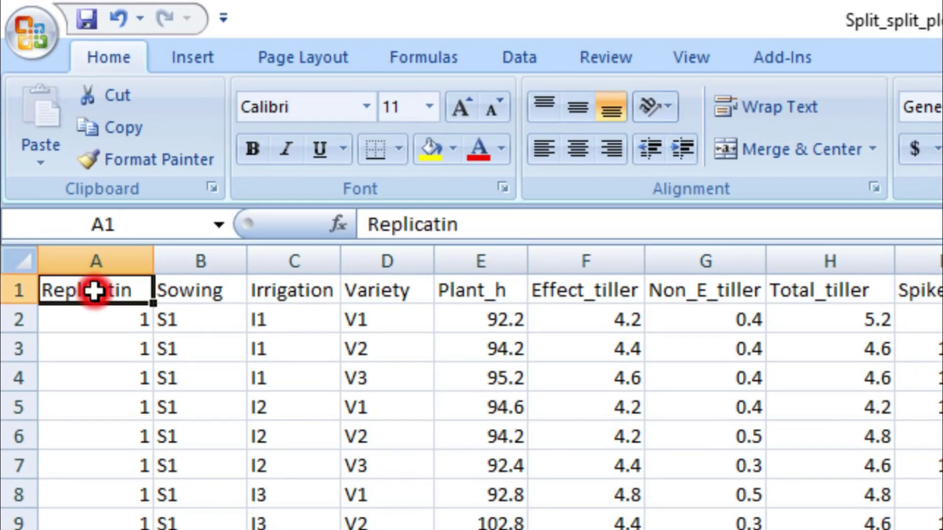
pyautogui.click(193, 285)
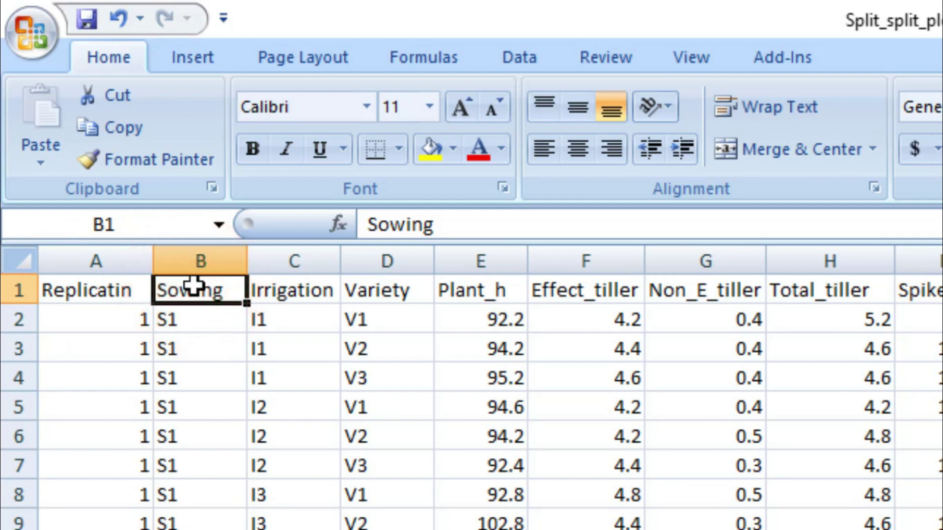
pyautogui.click(297, 292)
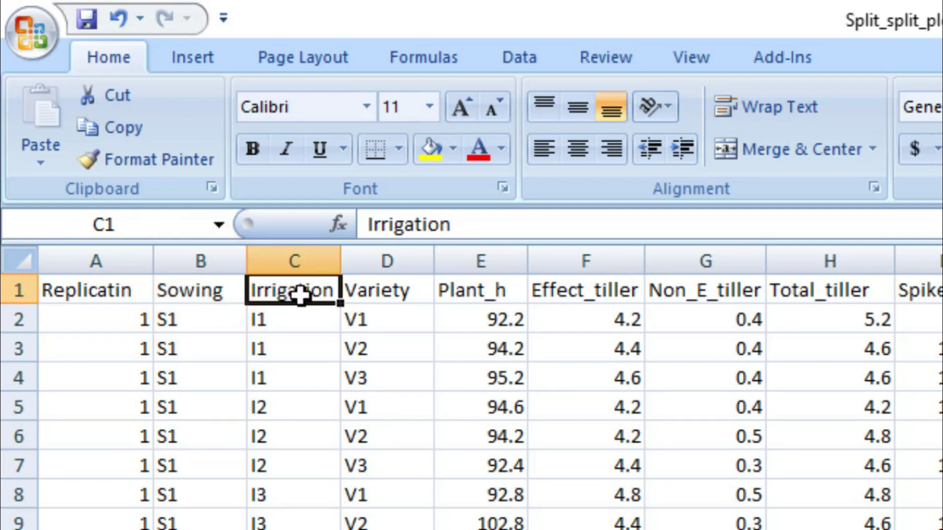
pyautogui.click(372, 290)
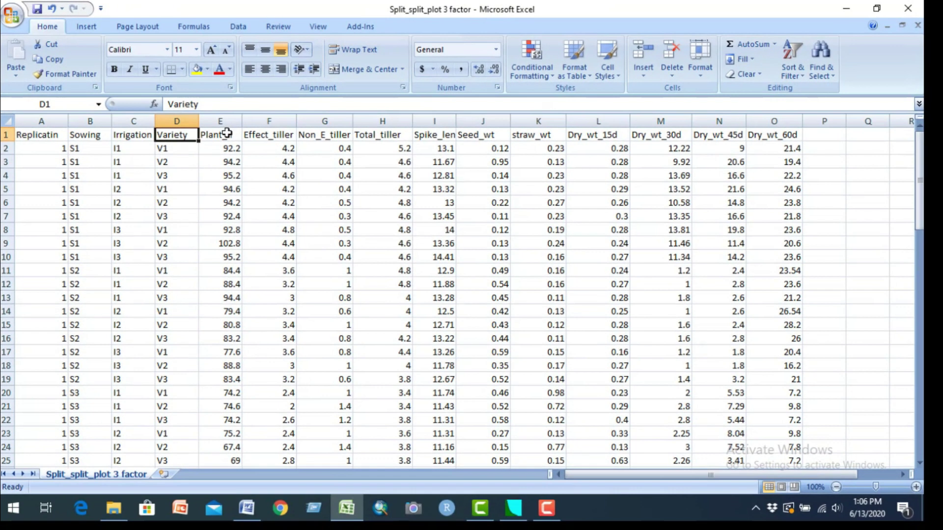
# Step: Highlight the trait headings from Plant_h through Dry_wt_60d in the workbook
pyautogui.click(227, 133)
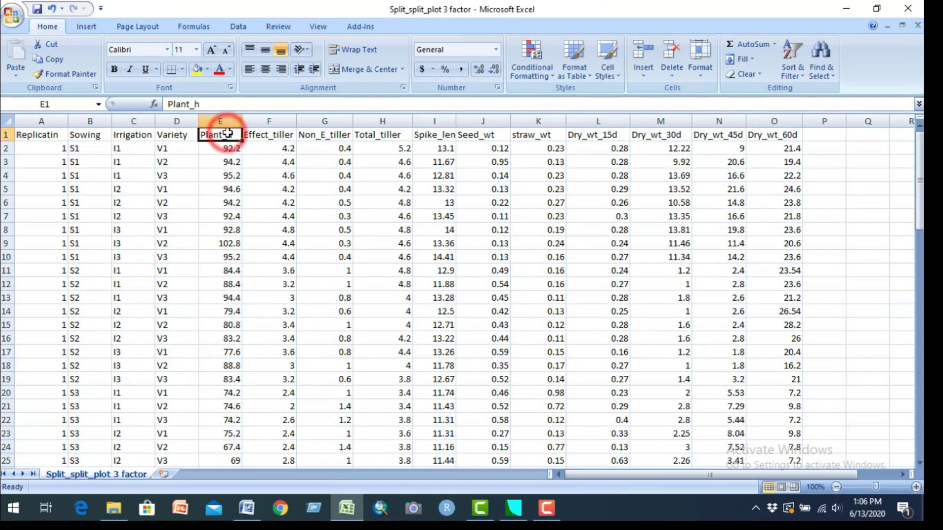
pyautogui.moveTo(237, 132); pyautogui.dragTo(787, 133)
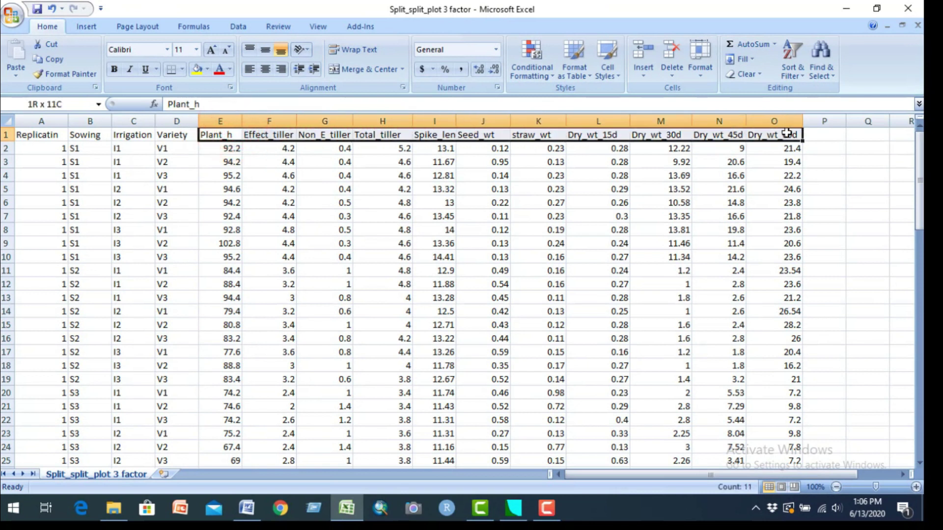
pyautogui.click(224, 134)
pyautogui.click(260, 136)
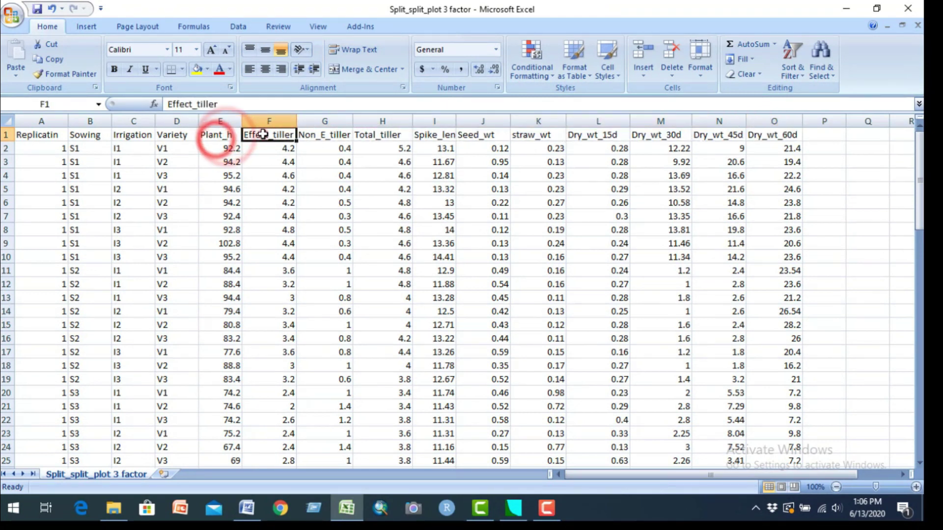
pyautogui.click(315, 135)
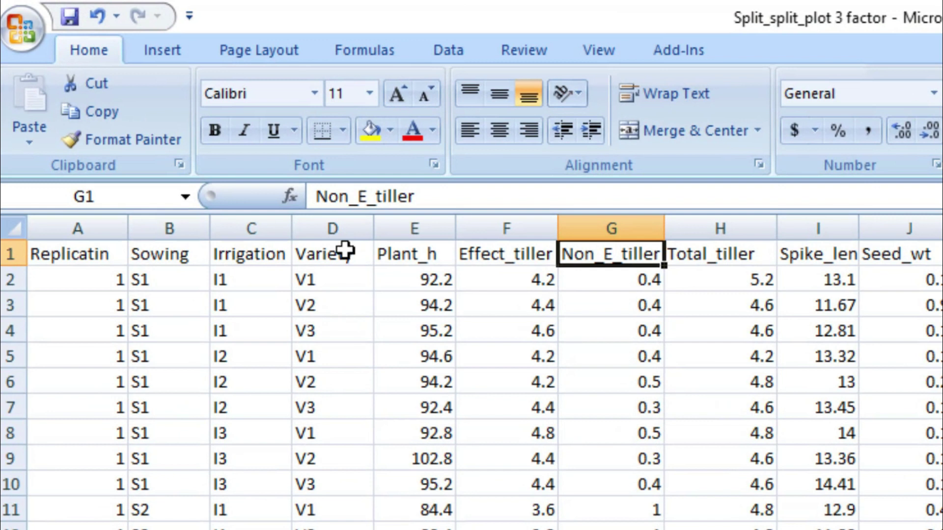
# Step: Point out the three varieties in D2:D4 and their I1 irrigation cells C2:C4
pyautogui.click(345, 252)
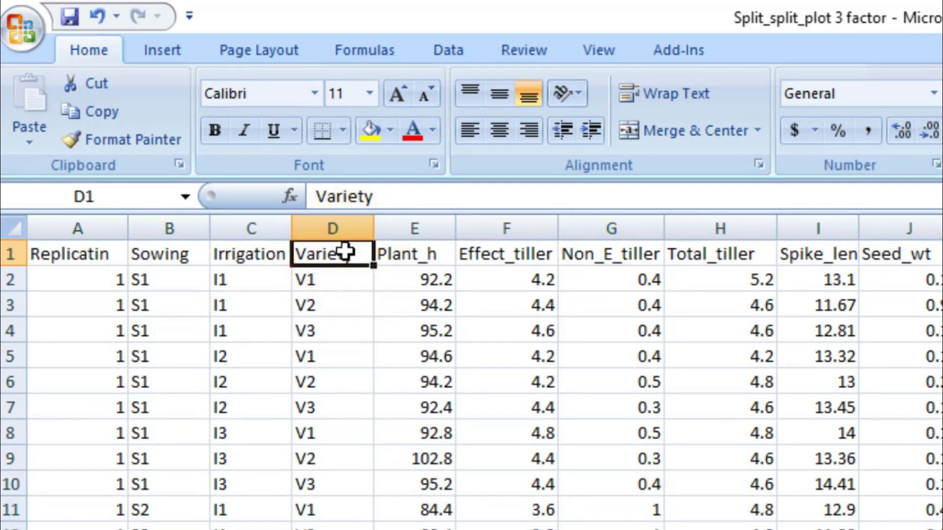
pyautogui.click(337, 276)
pyautogui.click(338, 315)
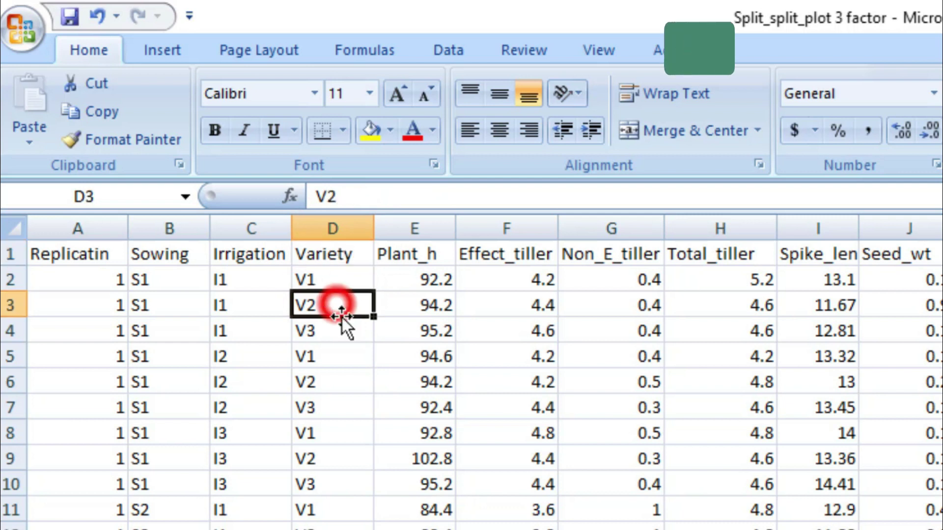
pyautogui.click(342, 331)
pyautogui.moveTo(334, 279); pyautogui.dragTo(326, 326)
pyautogui.moveTo(242, 280); pyautogui.dragTo(249, 327)
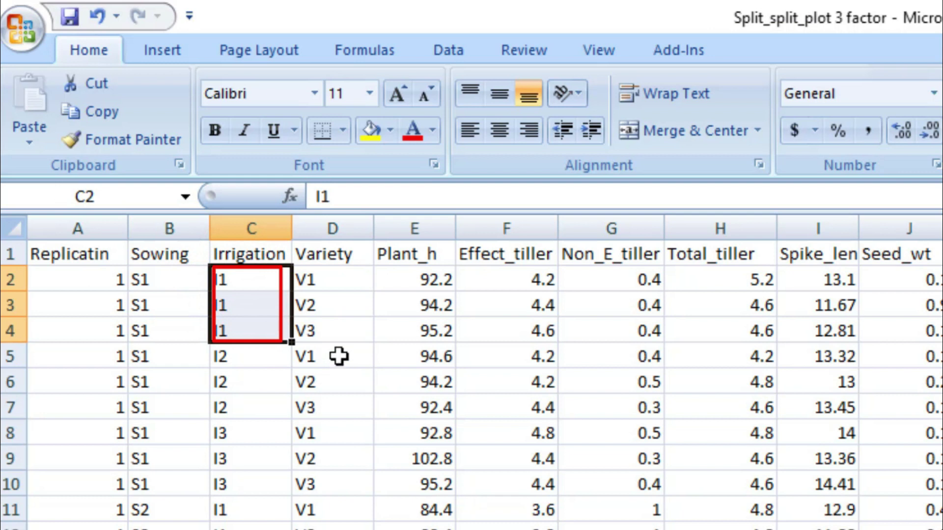
# Step: Point out the varieties and I2, I3 irrigation cells in rows 5–10
pyautogui.click(339, 354)
pyautogui.click(337, 376)
pyautogui.click(337, 405)
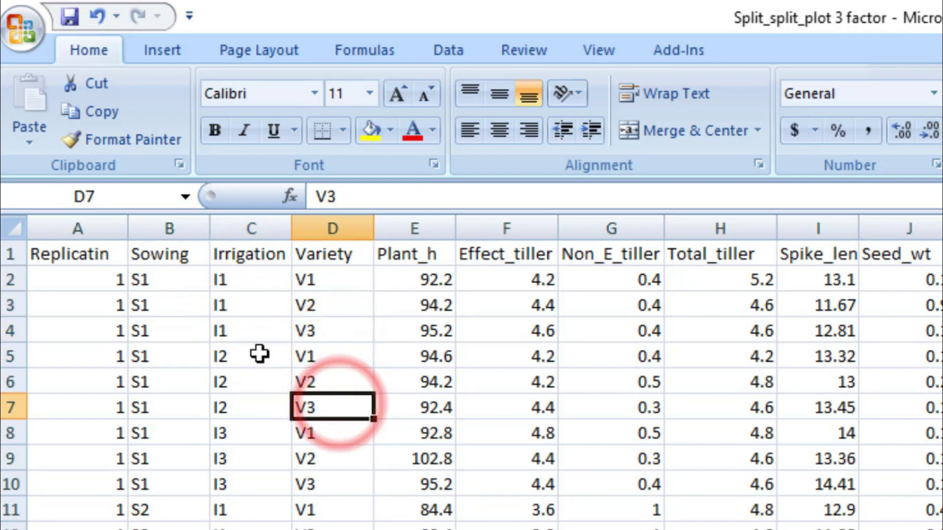
pyautogui.moveTo(260, 354); pyautogui.dragTo(256, 406)
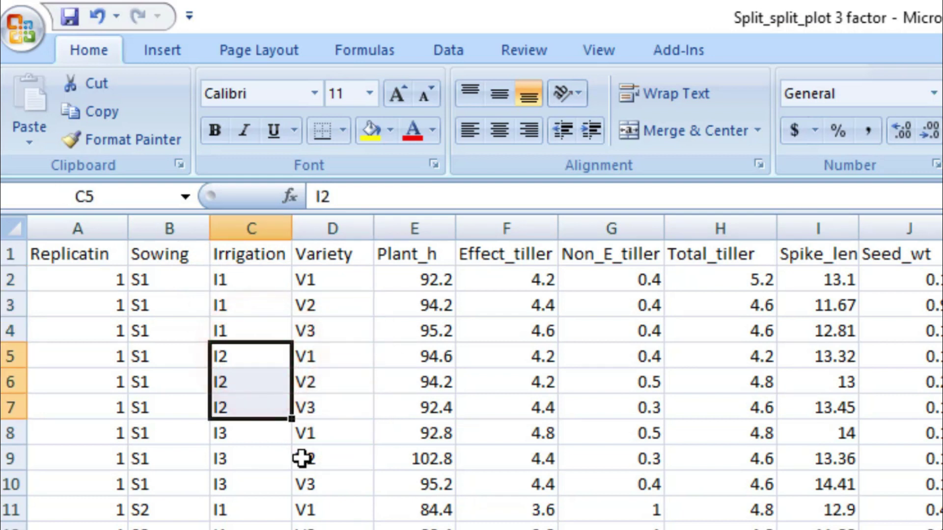
pyautogui.click(340, 433)
pyautogui.click(340, 458)
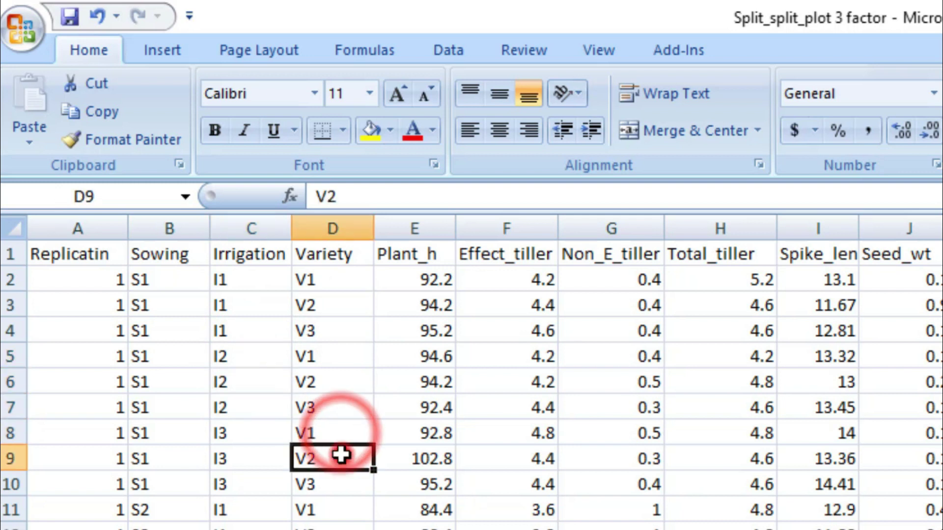
pyautogui.click(340, 484)
pyautogui.moveTo(248, 432); pyautogui.dragTo(248, 478)
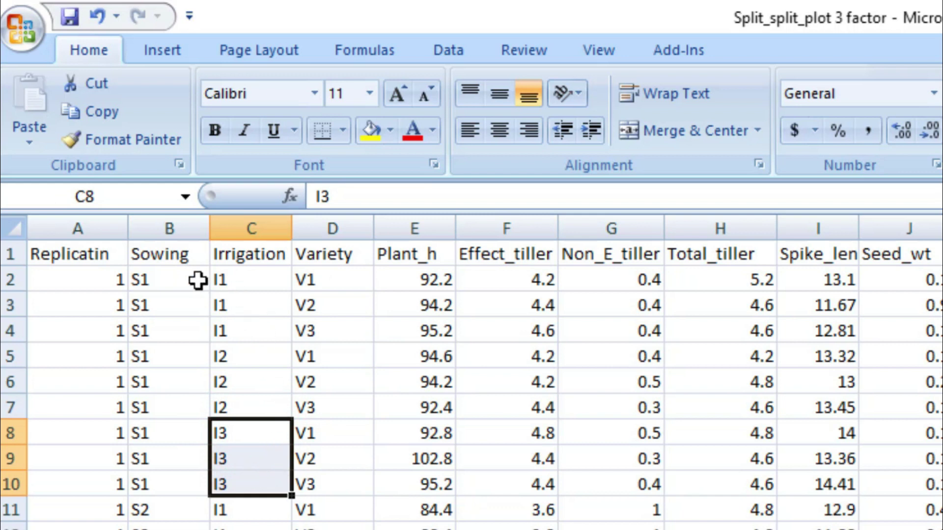
# Step: Mark the irrigation and variety level blocks under sowing dates S1, S2 and S3
pyautogui.moveTo(182, 278); pyautogui.dragTo(326, 485)
pyautogui.scroll(-3, 325, 485)
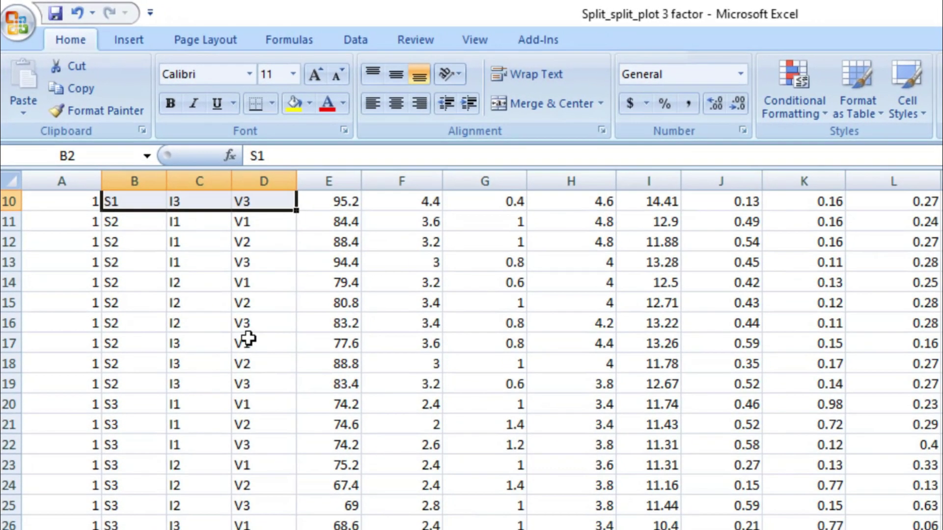
pyautogui.scroll(1, 248, 339)
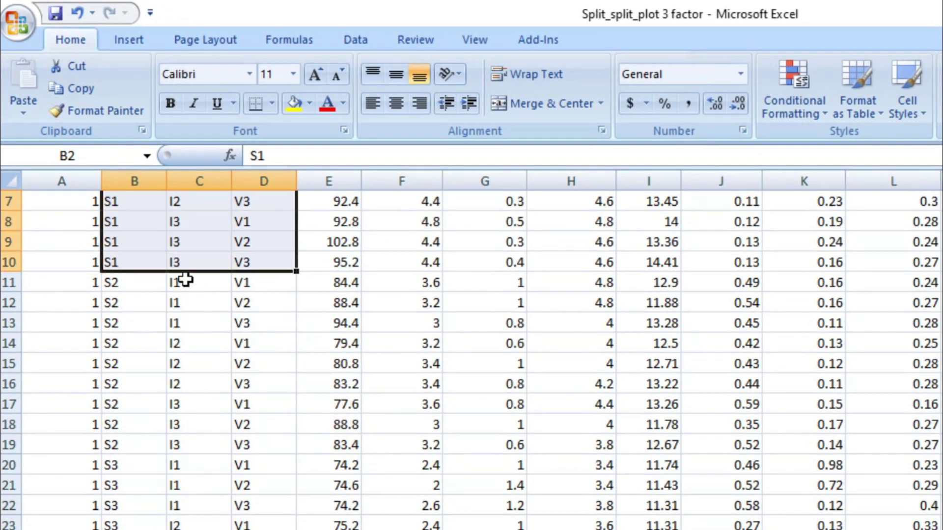
pyautogui.moveTo(186, 280); pyautogui.dragTo(258, 447)
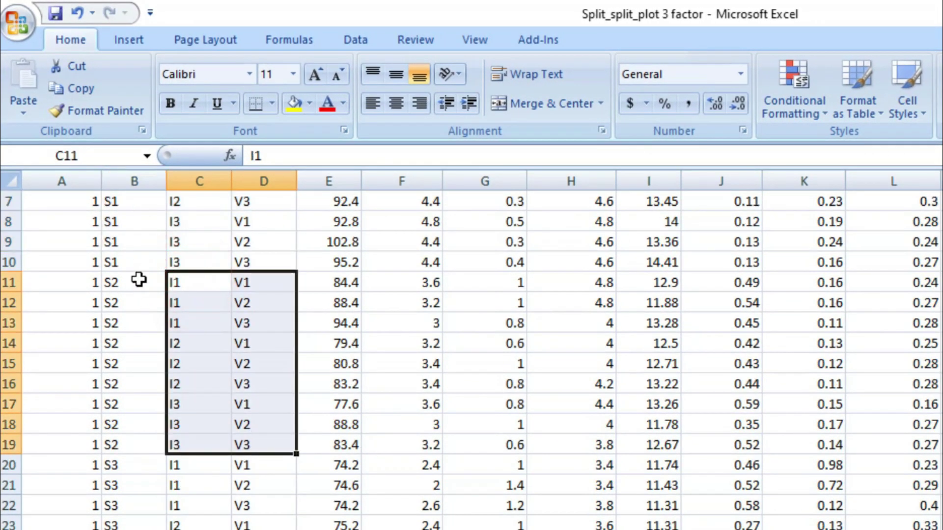
pyautogui.moveTo(138, 279); pyautogui.dragTo(160, 444)
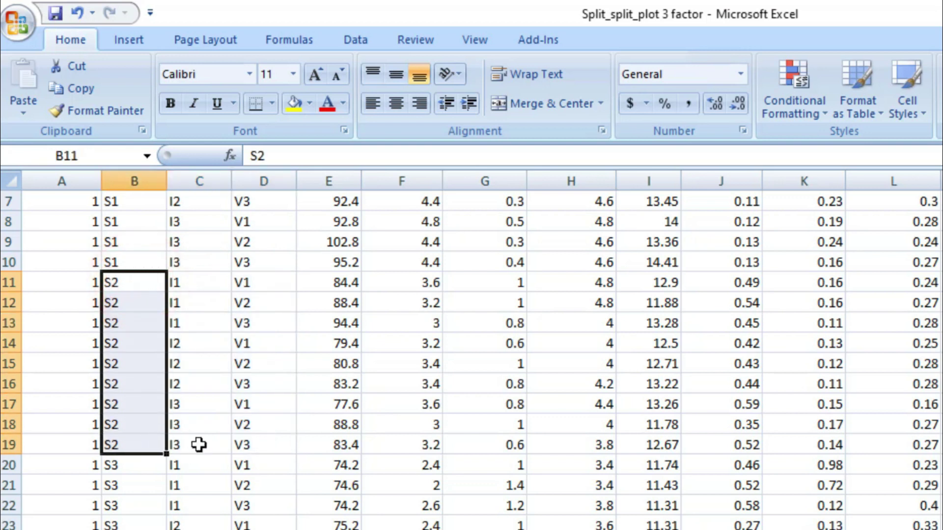
pyautogui.scroll(-2, 206, 417)
pyautogui.moveTo(181, 344); pyautogui.dragTo(246, 506)
pyautogui.moveTo(135, 341); pyautogui.dragTo(155, 501)
# Step: Mark the Sowing, Irrigation and Variety columns and the replication numbers in column A
pyautogui.scroll(4, 165, 442)
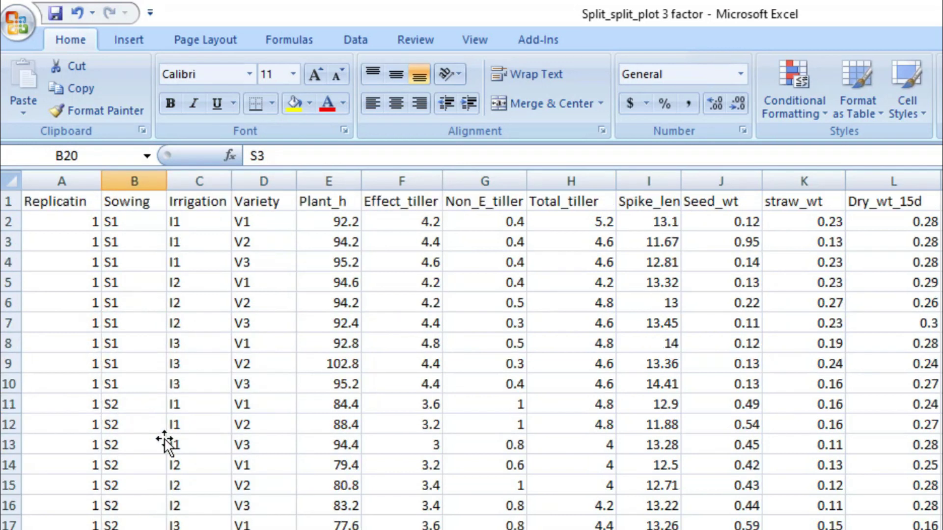
pyautogui.moveTo(126, 220); pyautogui.dragTo(266, 529)
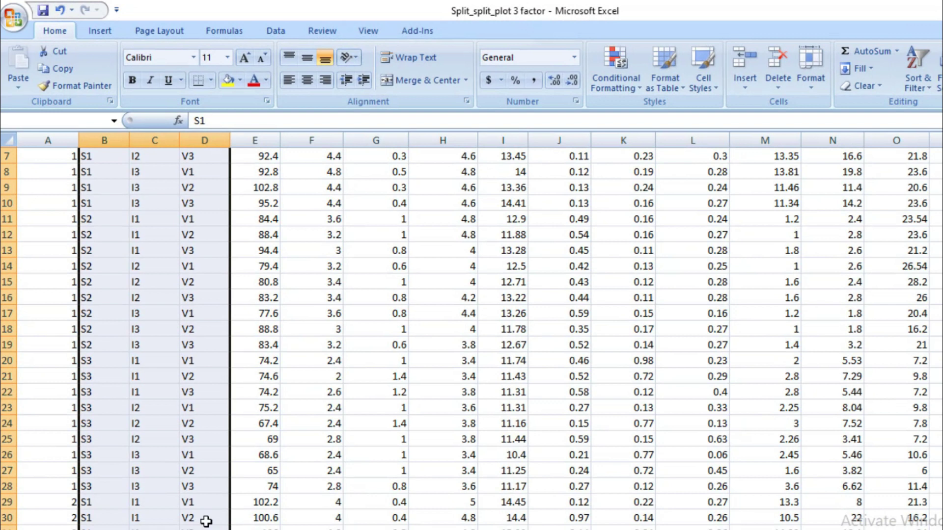
pyautogui.moveTo(206, 522); pyautogui.dragTo(196, 487)
pyautogui.moveTo(72, 485); pyautogui.dragTo(69, 143)
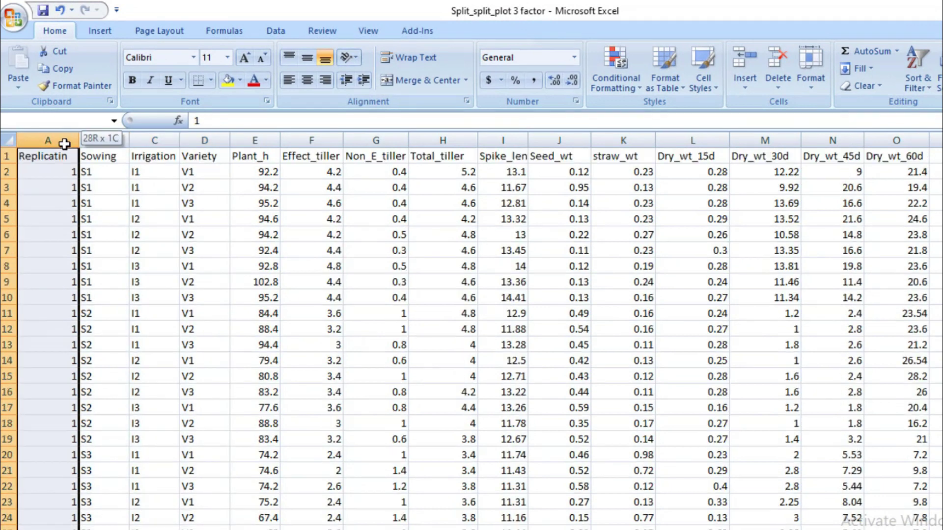
pyautogui.scroll(-7, 64, 275)
pyautogui.moveTo(63, 265); pyautogui.dragTo(185, 482)
pyautogui.scroll(10, 210, 404)
pyautogui.scroll(10, 218, 378)
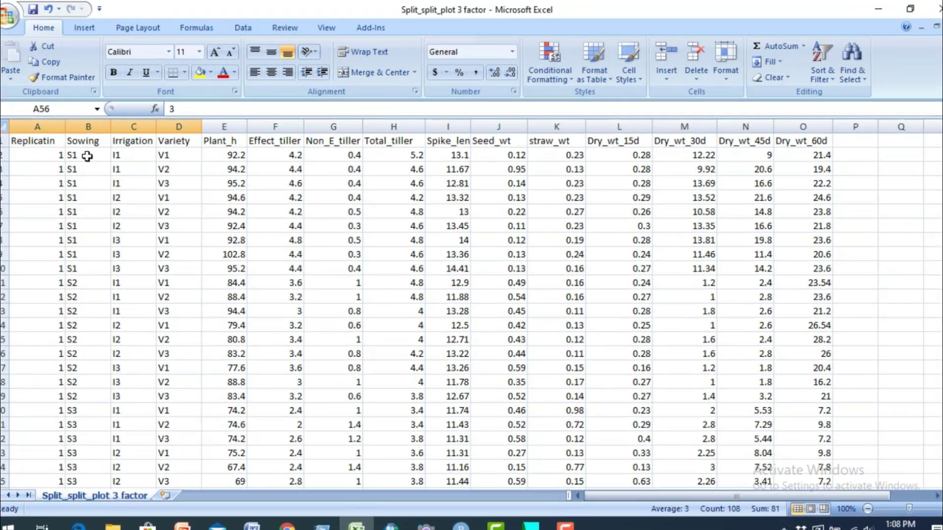
# Step: Trace rows 2 and 3: factor levels S1, I1, V1/V2 and their trait measurements
pyautogui.click(86, 156)
pyautogui.click(125, 154)
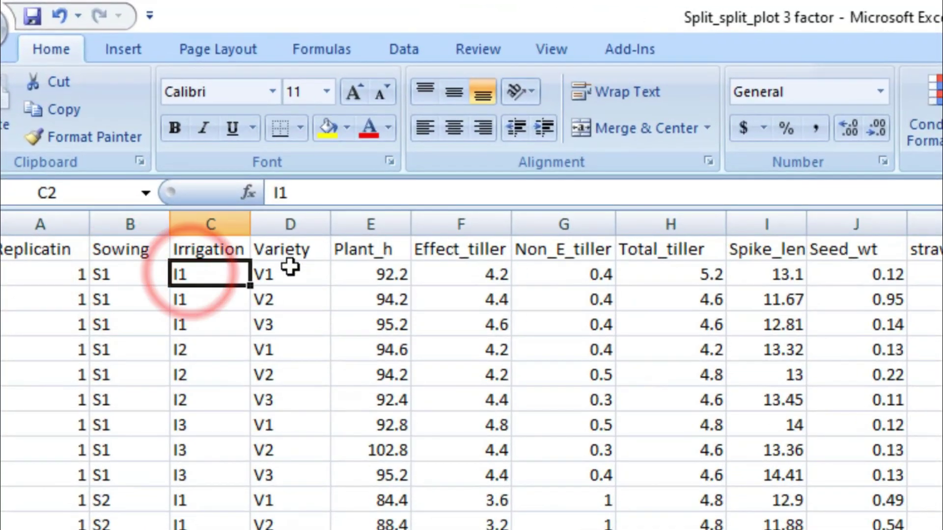
pyautogui.click(290, 269)
pyautogui.moveTo(343, 273); pyautogui.dragTo(942, 273)
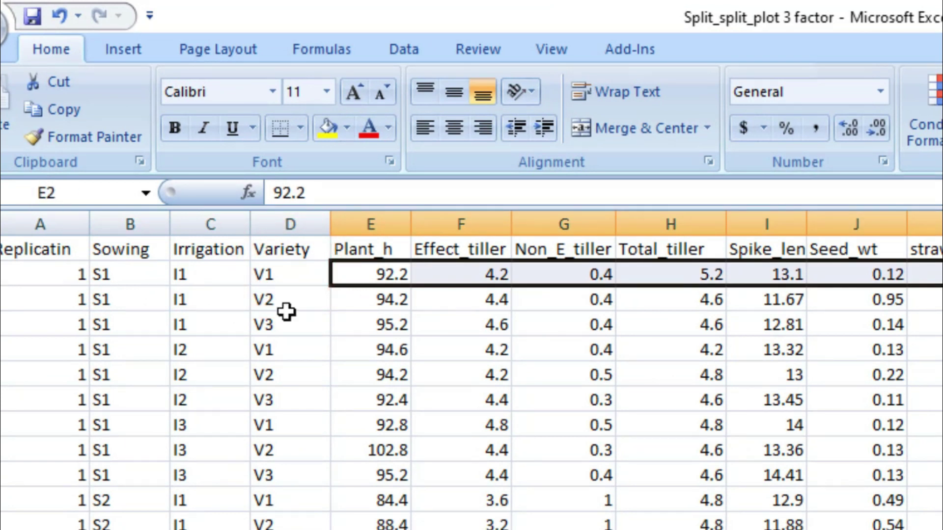
pyautogui.click(129, 299)
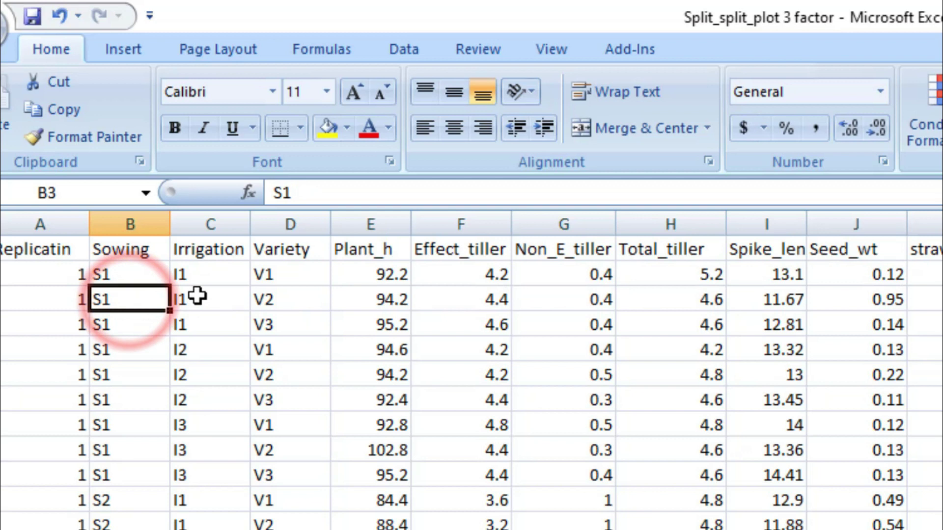
pyautogui.click(199, 298)
pyautogui.click(284, 300)
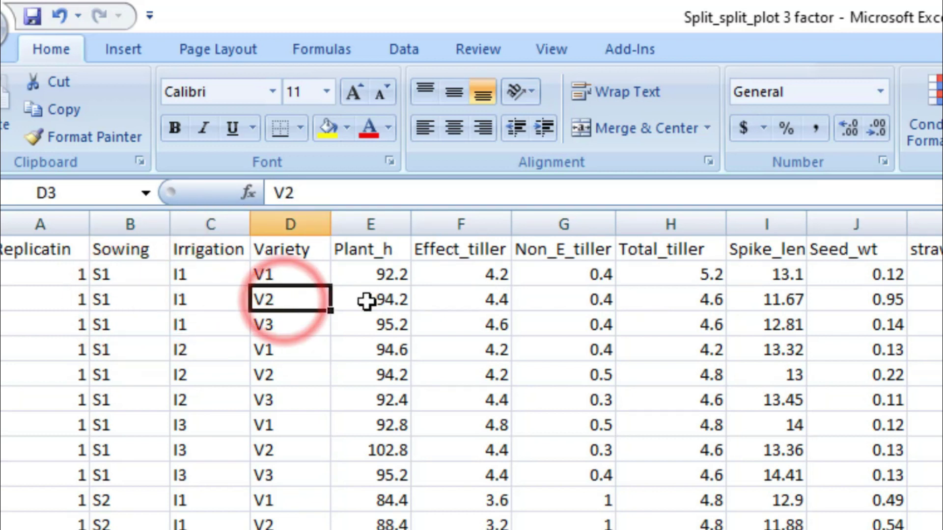
pyautogui.moveTo(368, 301); pyautogui.dragTo(941, 299)
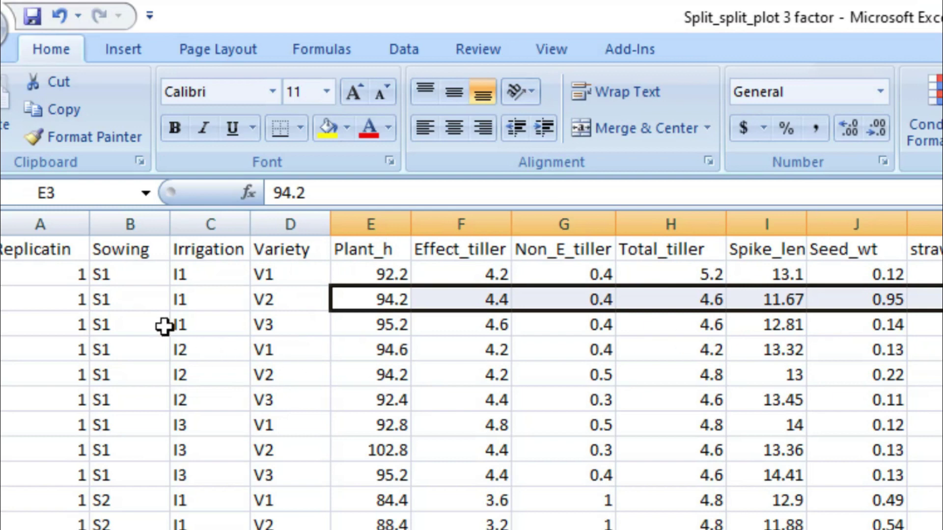
# Step: Trace row 4: factor levels S1, I1, V3 and its trait values
pyautogui.click(139, 325)
pyautogui.click(199, 323)
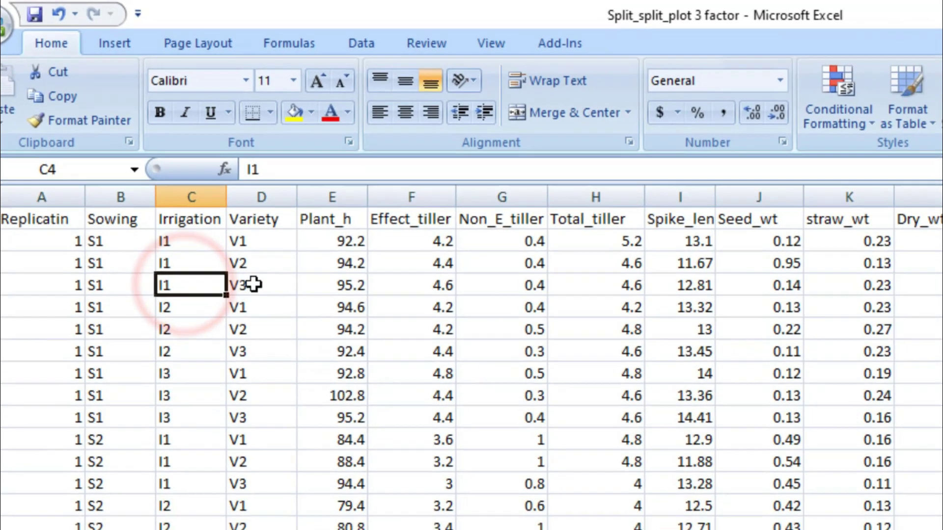
pyautogui.click(290, 324)
pyautogui.moveTo(369, 319); pyautogui.dragTo(733, 298)
pyautogui.moveTo(425, 163); pyautogui.dragTo(777, 182)
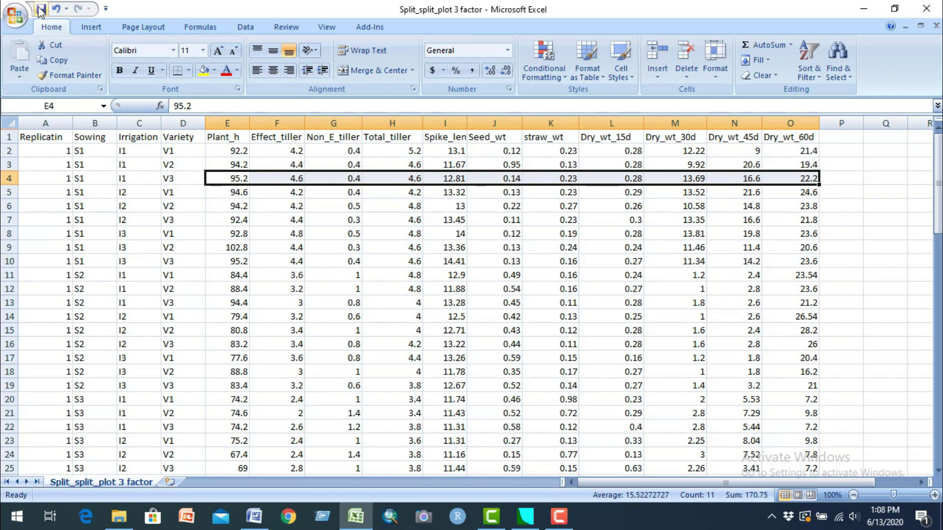
# Step: Hide Excel, launch Statistix 10 from the desktop and maximize its window
pyautogui.click(864, 9)
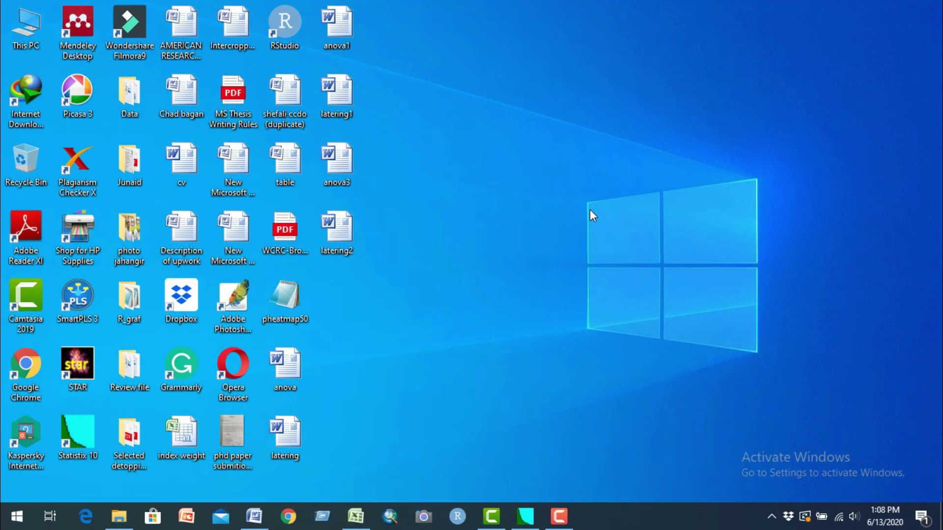
pyautogui.doubleClick(81, 435)
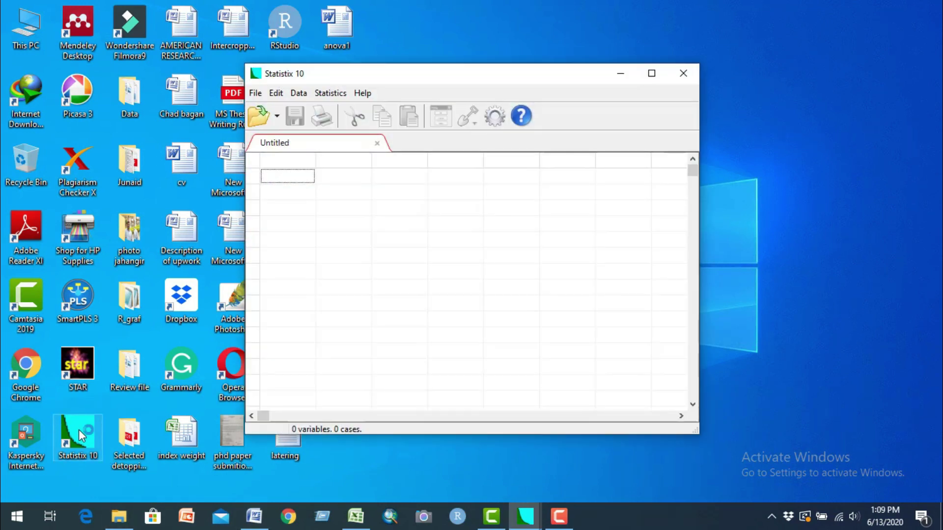
pyautogui.click(653, 74)
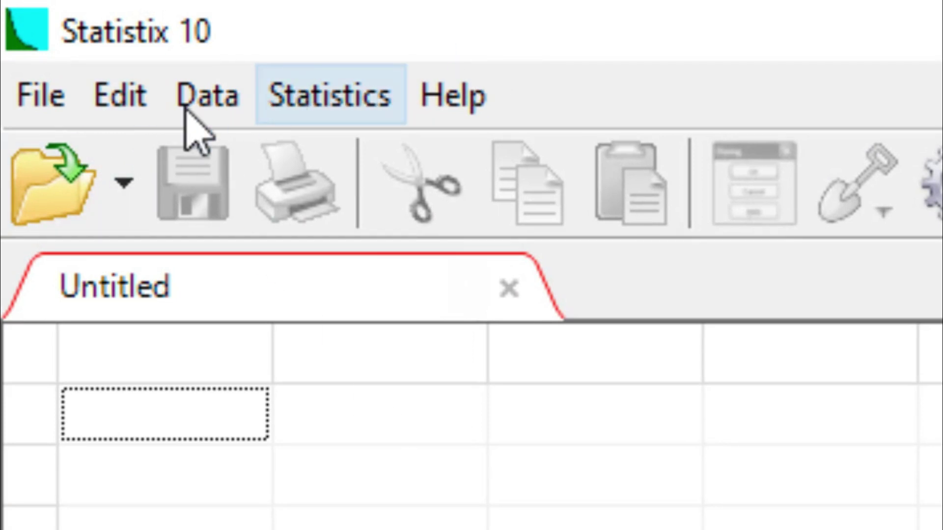
# Step: Import the Excel workbook Split_split_plot 3 factor, reading variable names from the file
pyautogui.click(41, 94)
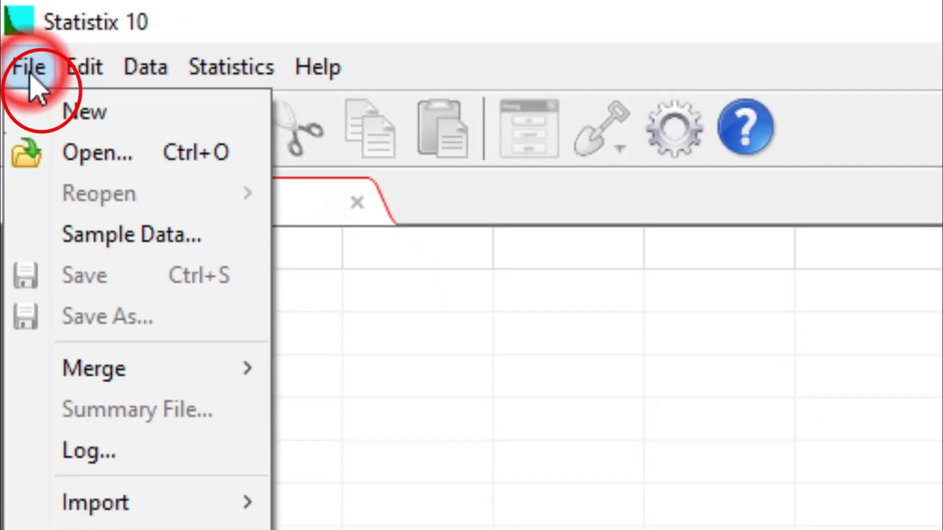
pyautogui.moveTo(98, 506)
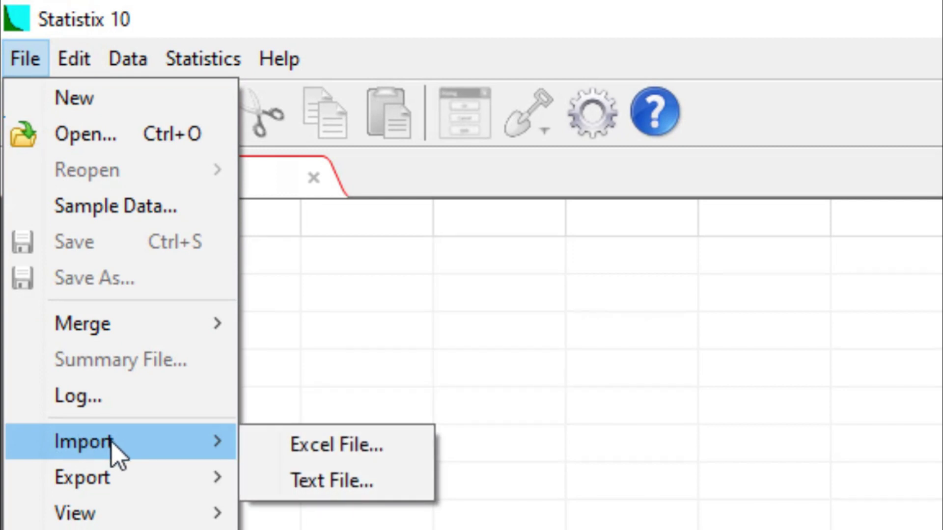
pyautogui.click(373, 444)
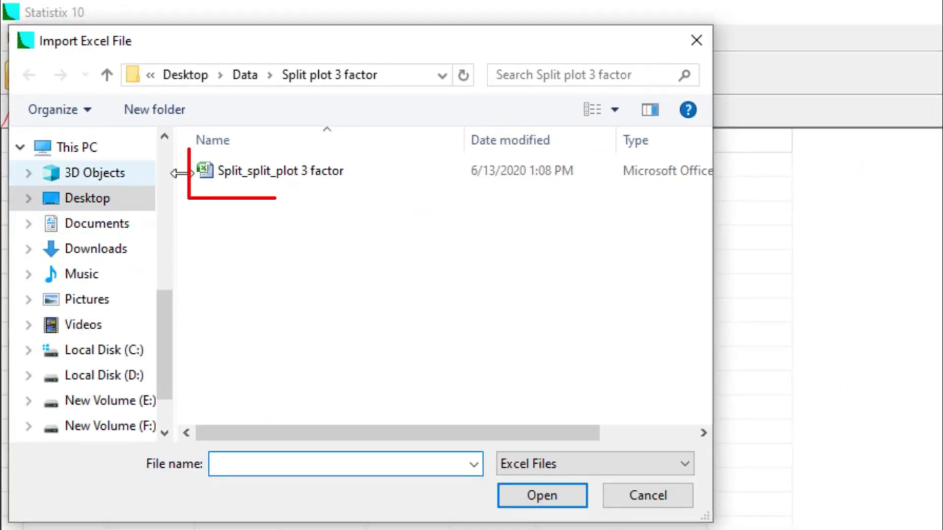
pyautogui.click(293, 169)
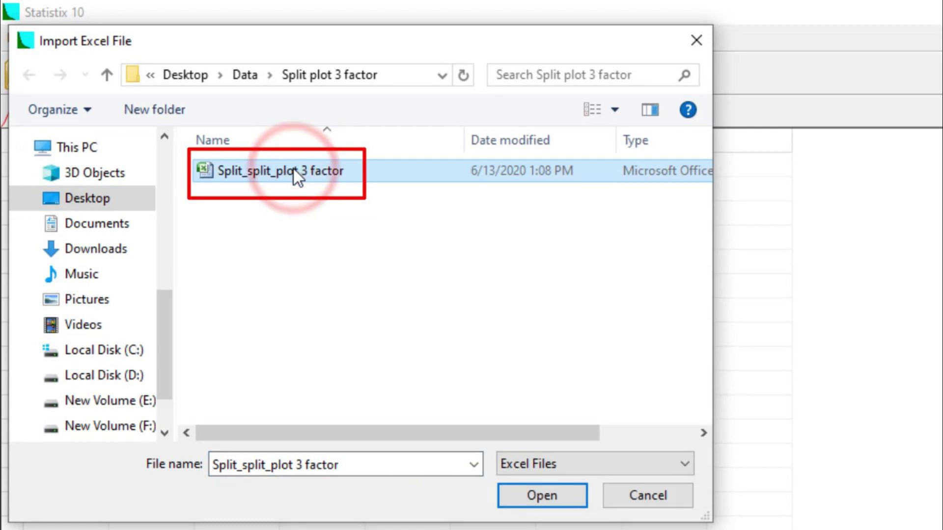
pyautogui.click(542, 496)
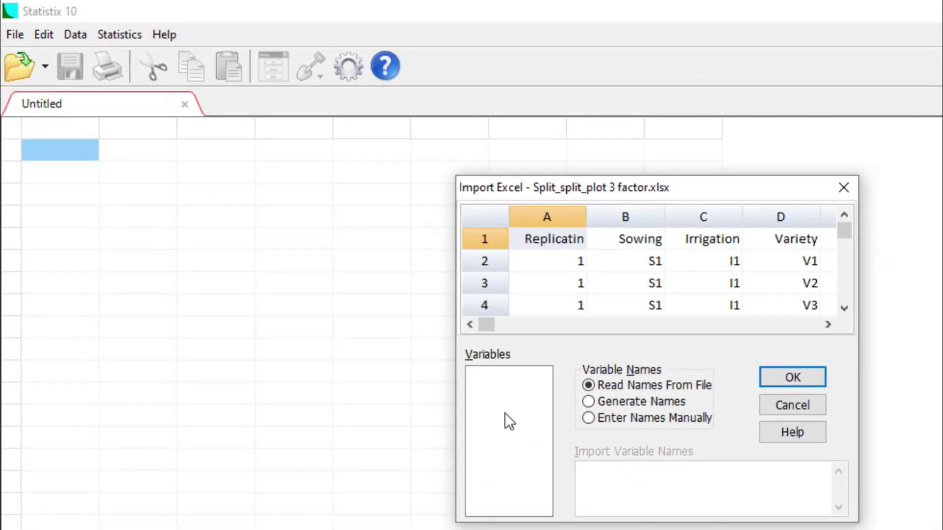
pyautogui.click(793, 378)
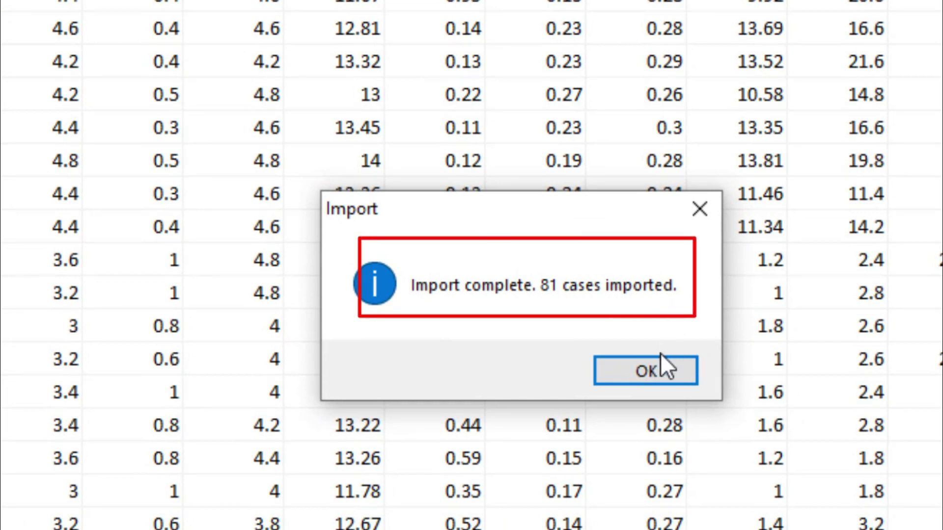
# Step: Dismiss the import message and open the Split-Split-Plot Design analysis of variance dialog
pyautogui.click(659, 366)
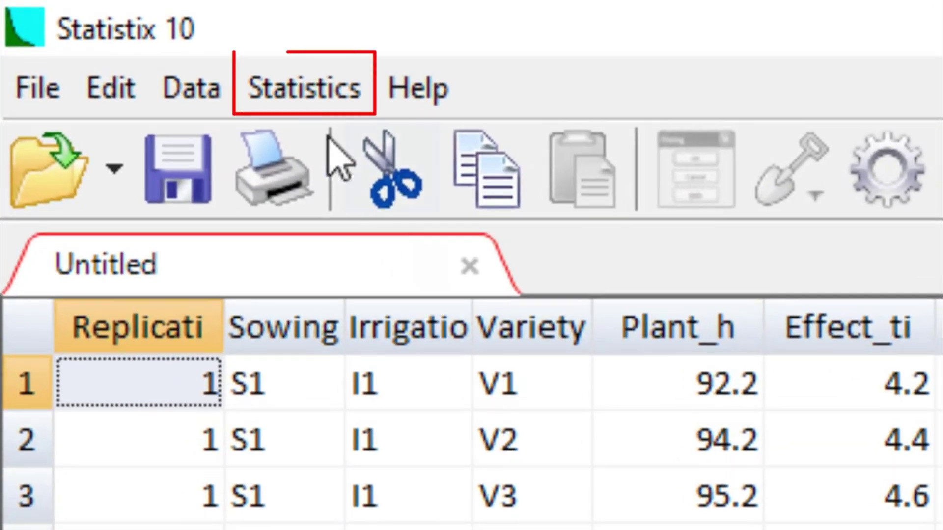
pyautogui.click(315, 91)
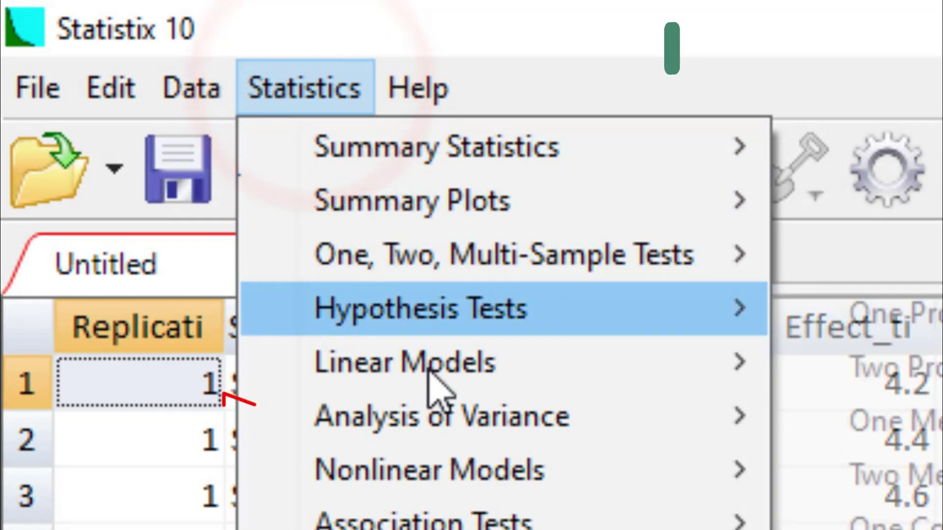
pyautogui.moveTo(452, 436)
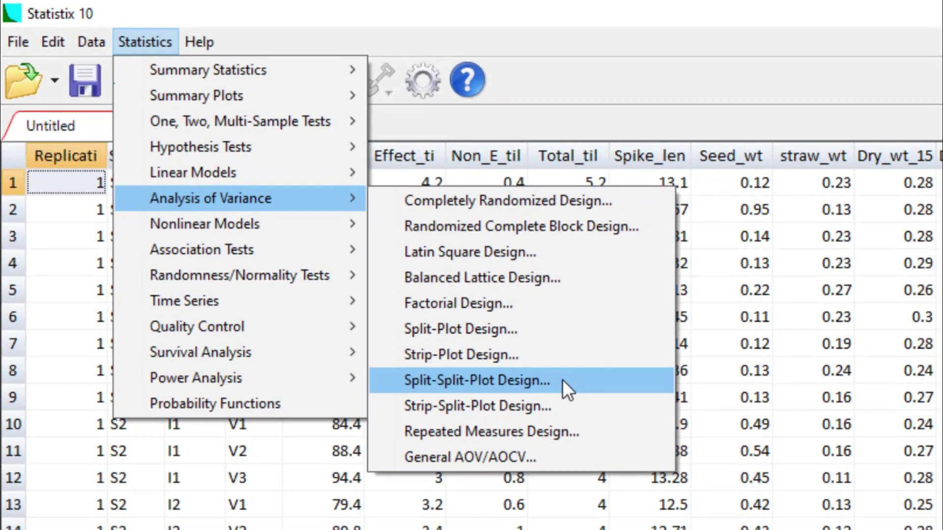
pyautogui.click(638, 438)
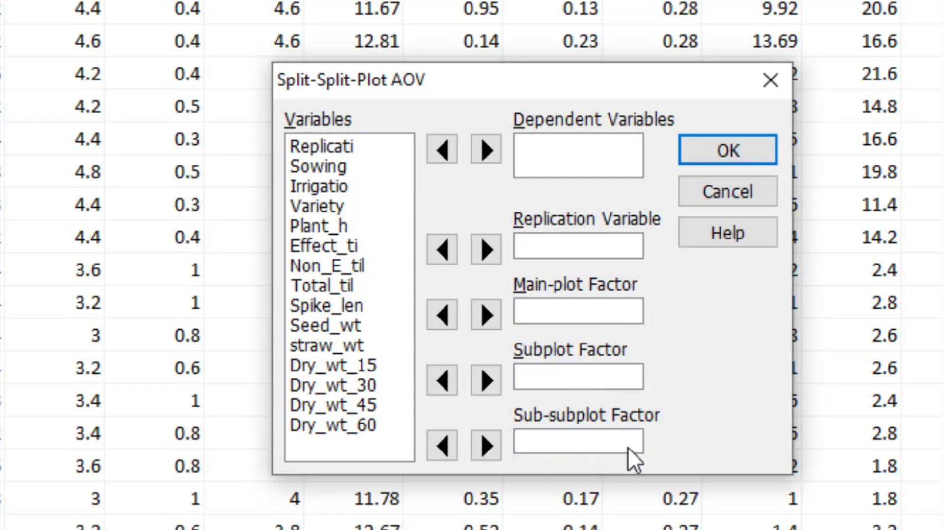
# Step: Set Replicati as replication, Sowing main-plot, Irrigatio subplot and Variety sub-subplot factor
pyautogui.click(312, 144)
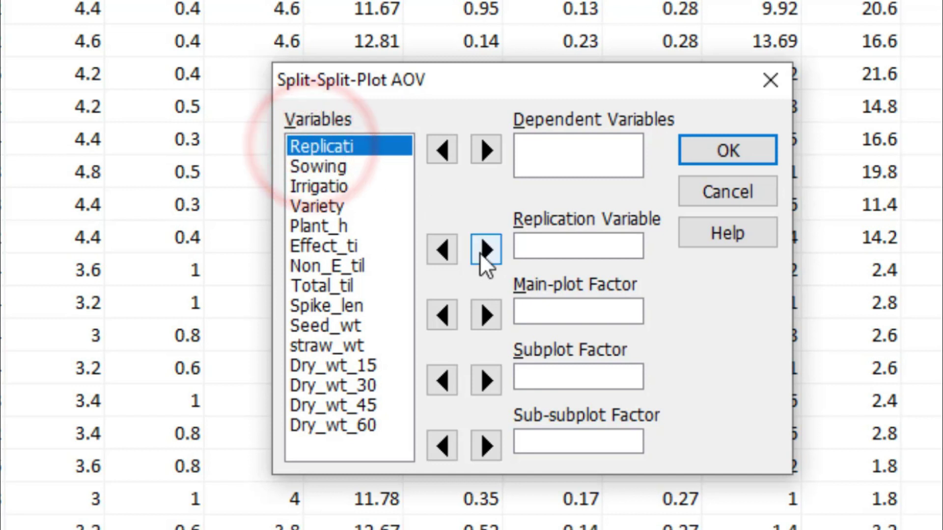
pyautogui.click(495, 243)
pyautogui.click(329, 147)
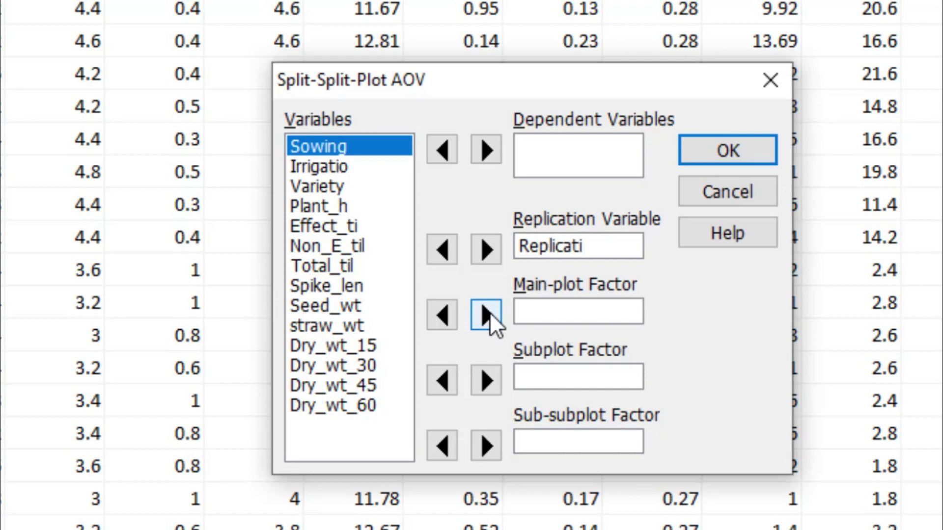
pyautogui.click(490, 313)
pyautogui.click(344, 145)
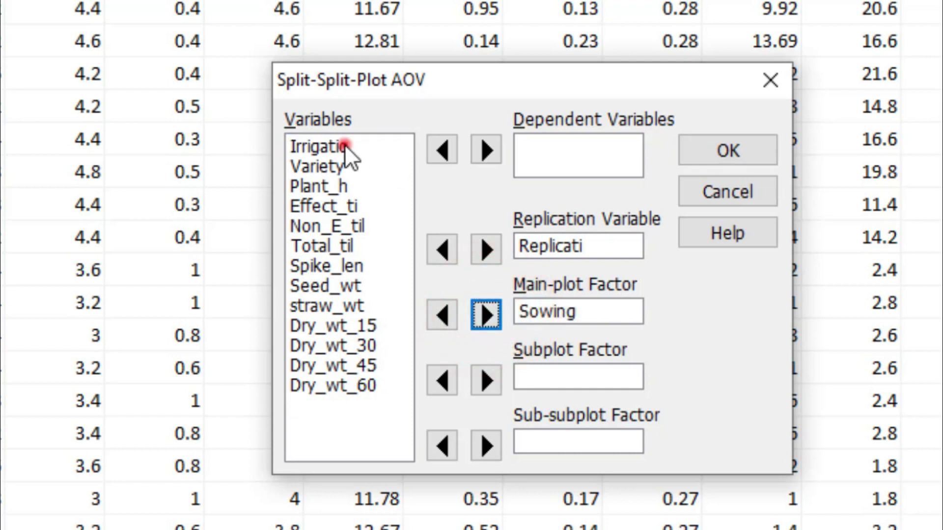
pyautogui.click(490, 382)
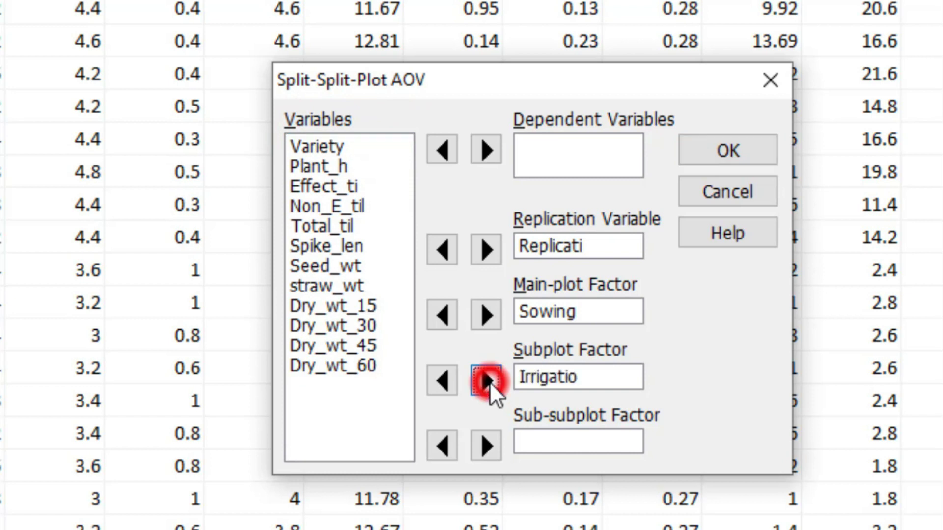
pyautogui.click(333, 150)
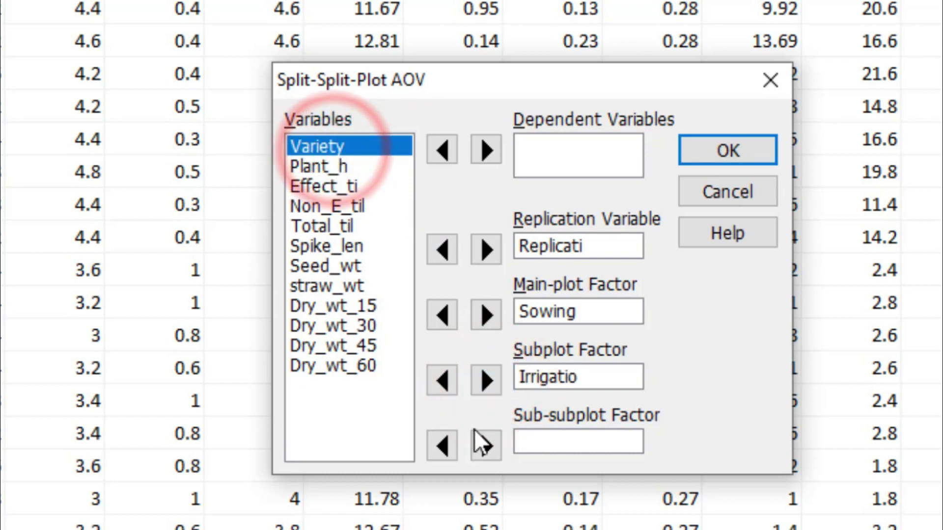
pyautogui.click(486, 445)
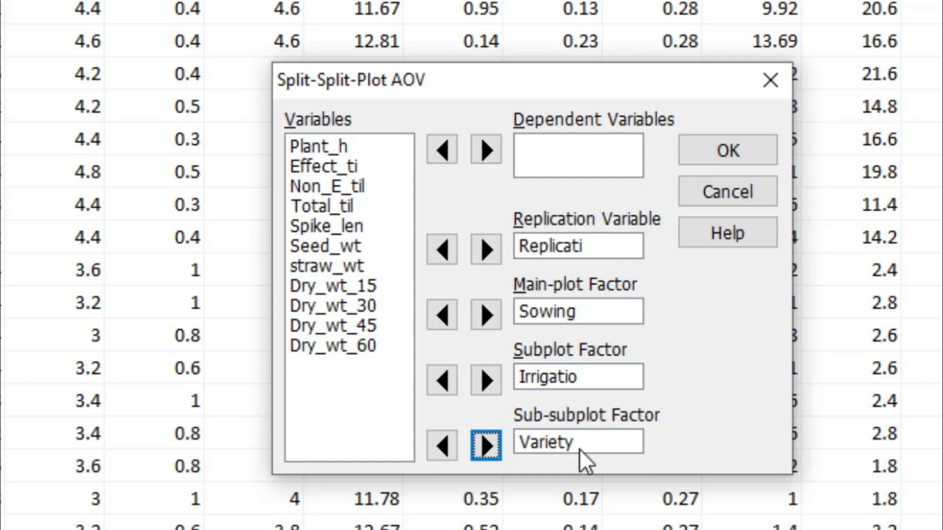
# Step: Add Plant_h through Seed_wt as dependent variables and run the analysis
pyautogui.click(338, 146)
pyautogui.hotkey('shift', 'Down')
pyautogui.hotkey('shift', 'Down')
pyautogui.hotkey('shift', 'Down')
pyautogui.hotkey('shift', 'Down')
pyautogui.hotkey('shift', 'Down')
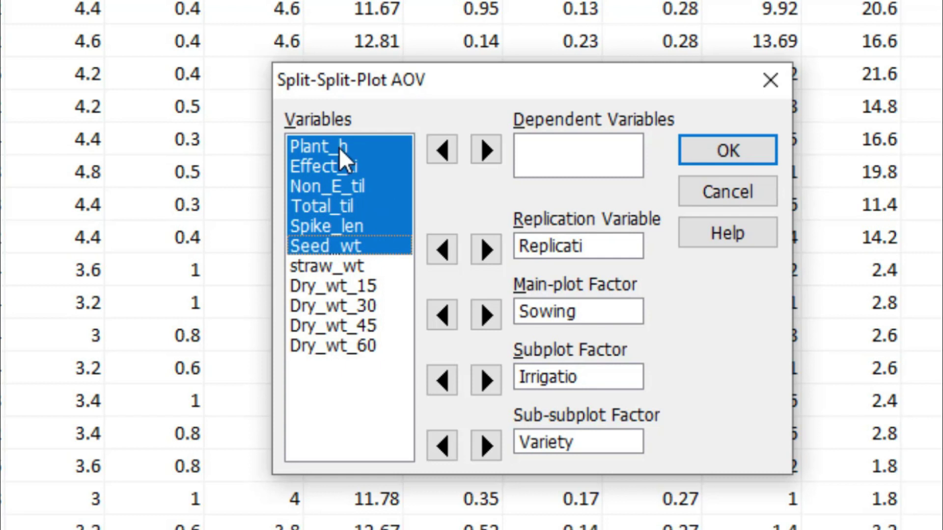
pyautogui.click(494, 147)
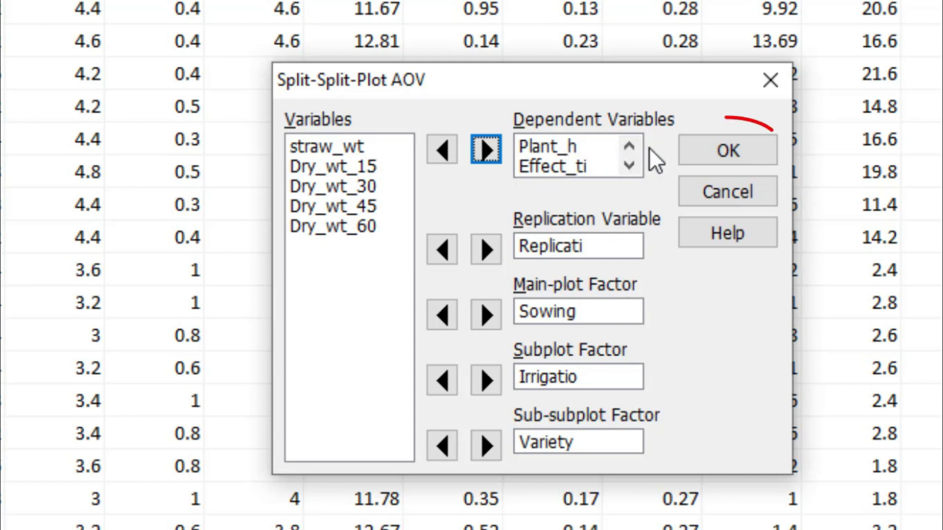
pyautogui.click(725, 156)
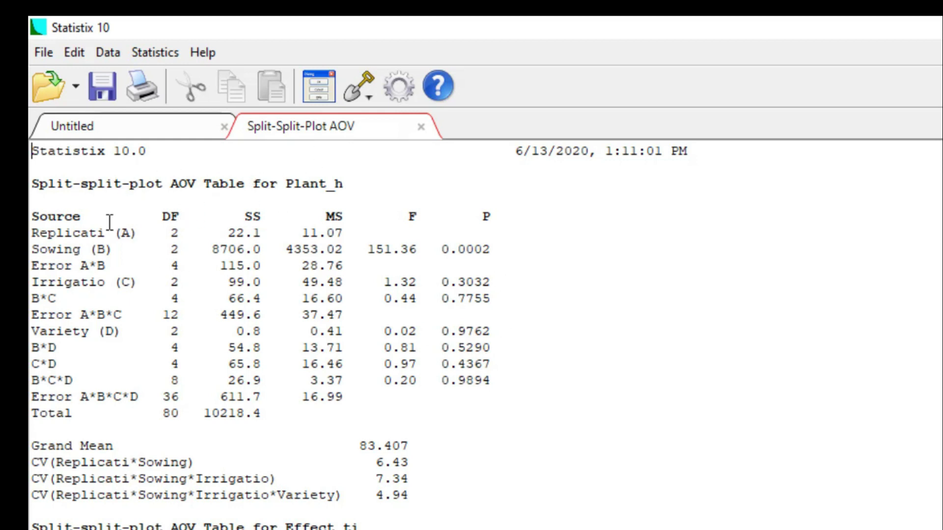
pyautogui.click(63, 216)
pyautogui.click(172, 214)
pyautogui.click(253, 213)
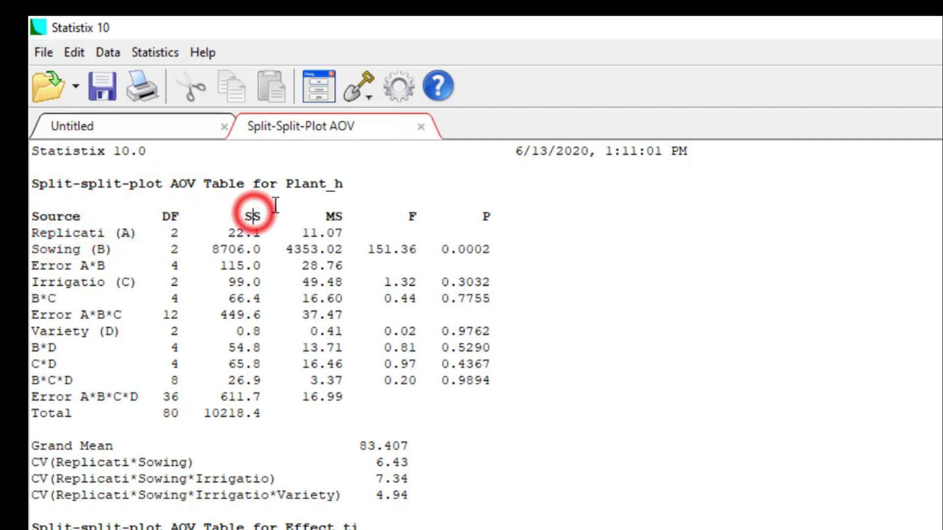
pyautogui.click(329, 211)
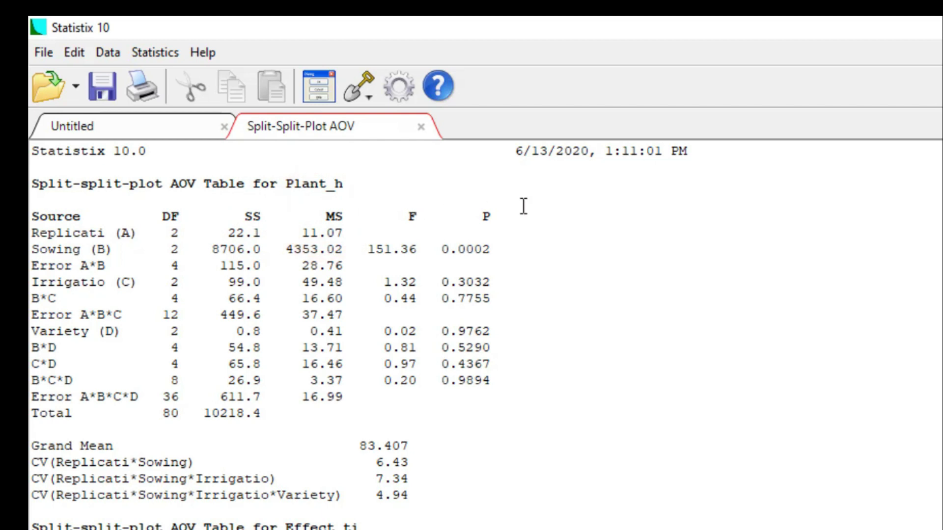
pyautogui.click(499, 214)
pyautogui.click(513, 247)
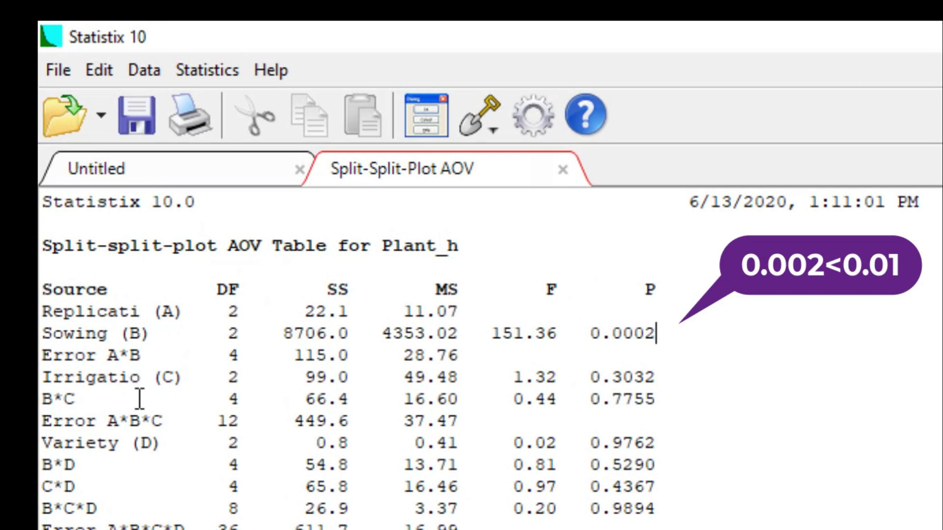
pyautogui.click(180, 381)
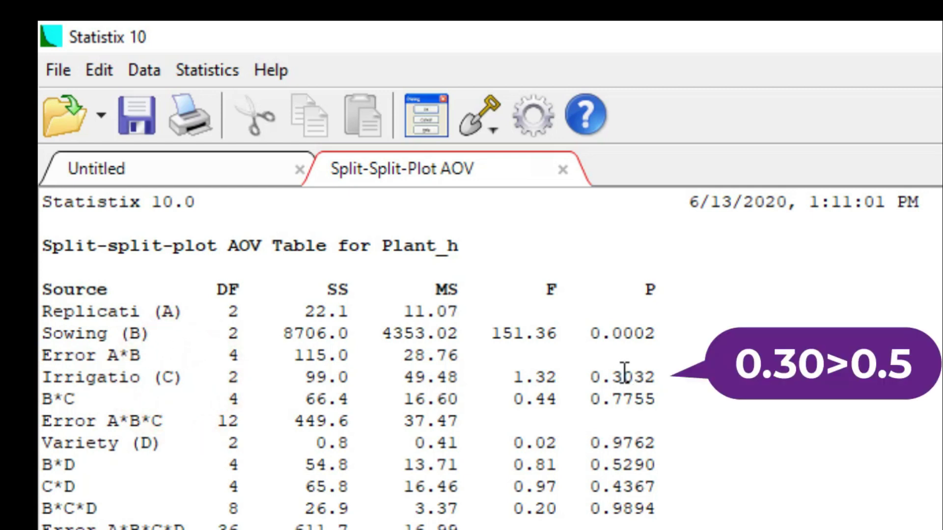
pyautogui.click(661, 376)
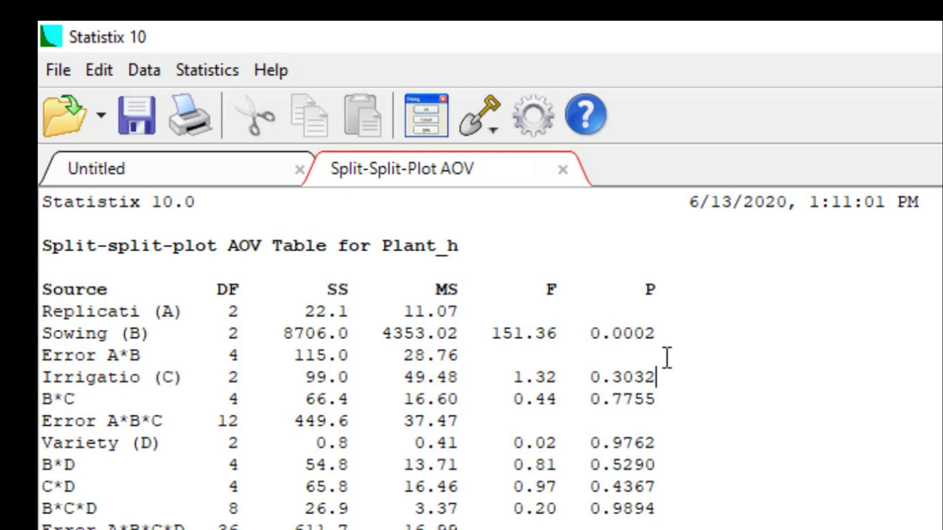
pyautogui.click(657, 378)
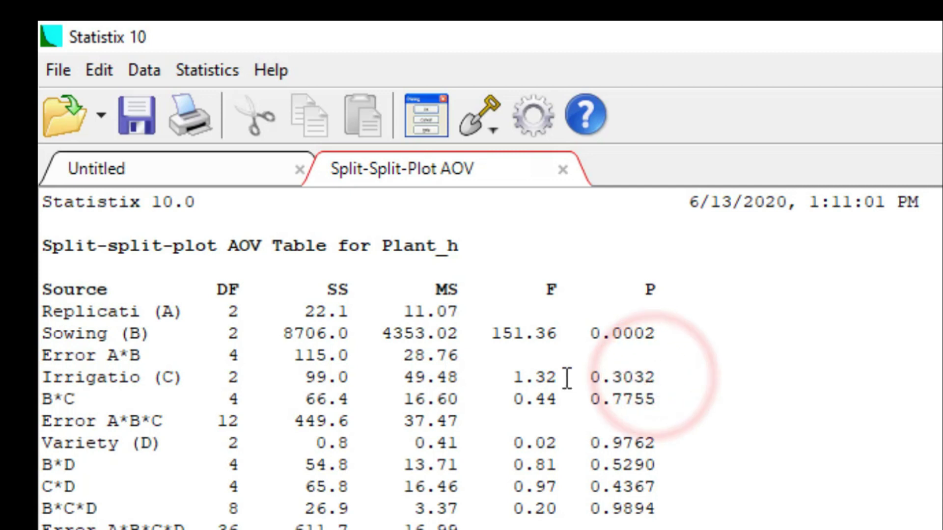
pyautogui.click(666, 443)
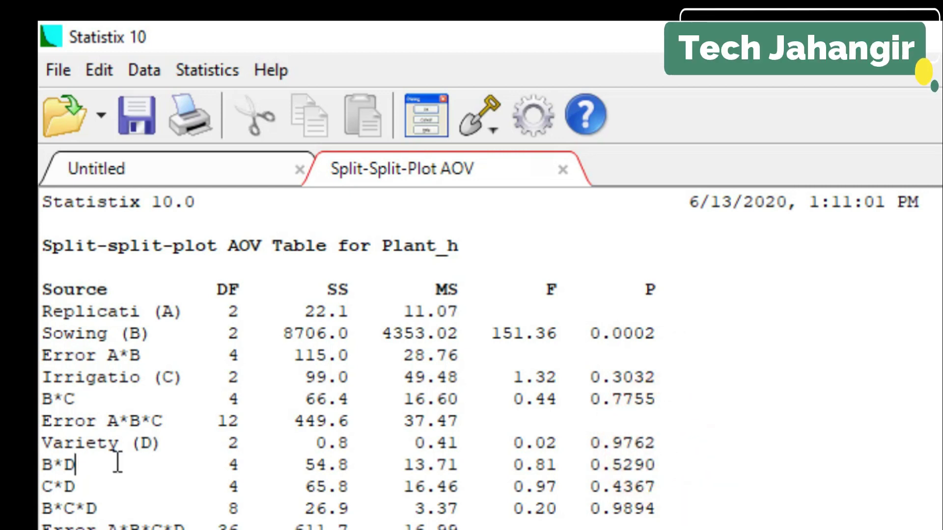
pyautogui.click(667, 462)
pyautogui.click(76, 485)
pyautogui.click(653, 487)
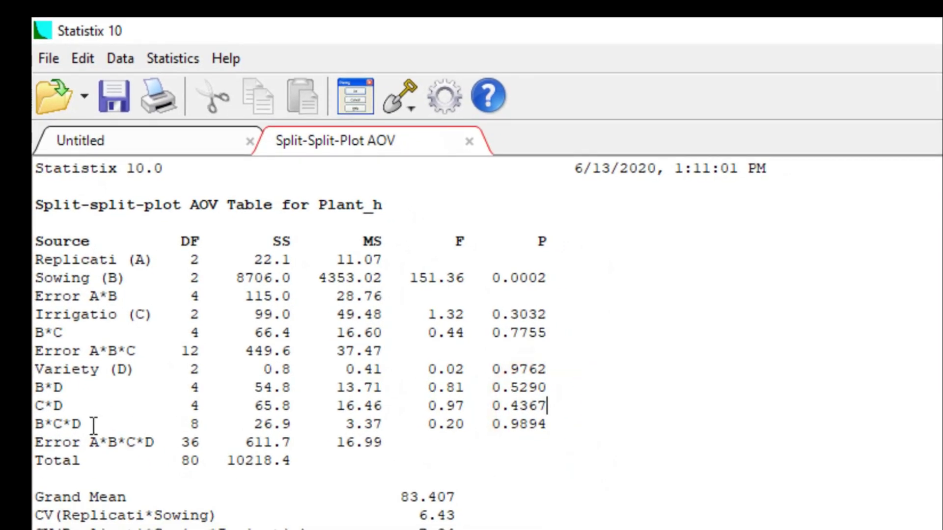
pyautogui.click(93, 426)
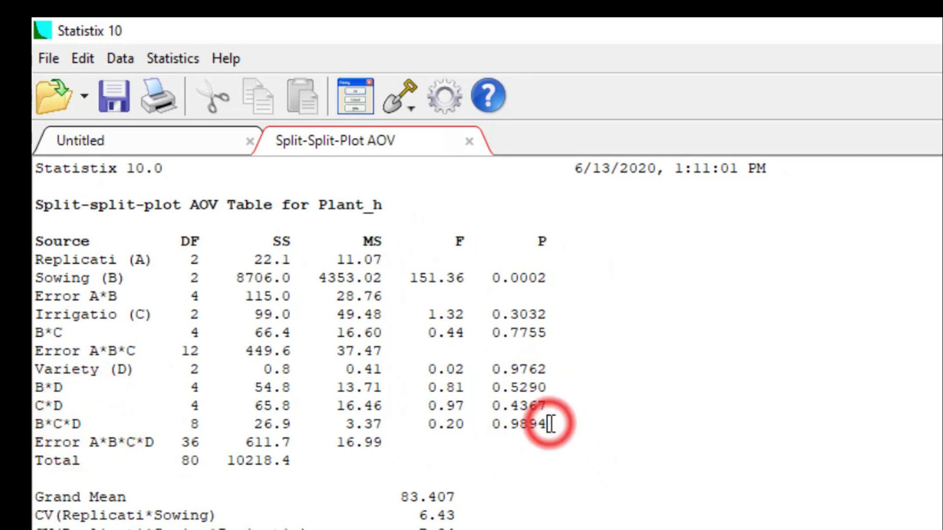
pyautogui.scroll(-1, 551, 424)
pyautogui.scroll(-1, 551, 424)
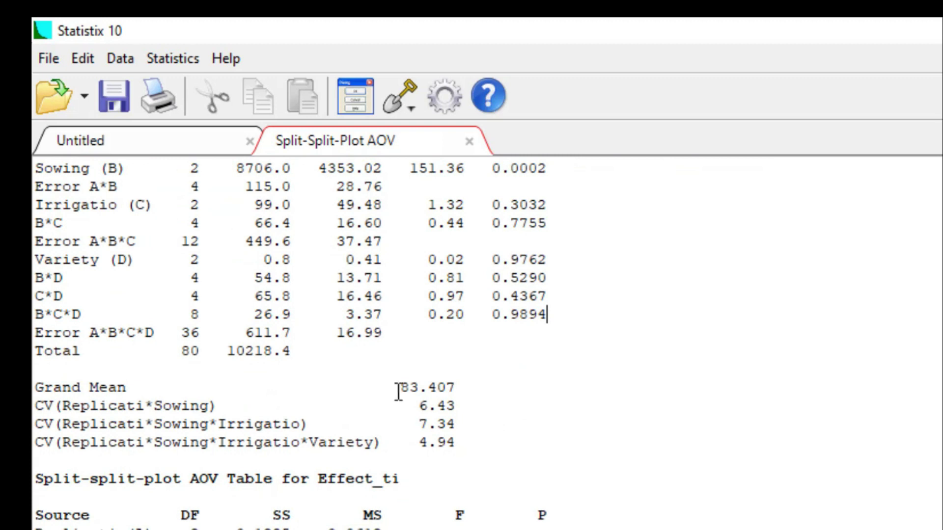
pyautogui.click(456, 387)
pyautogui.click(461, 404)
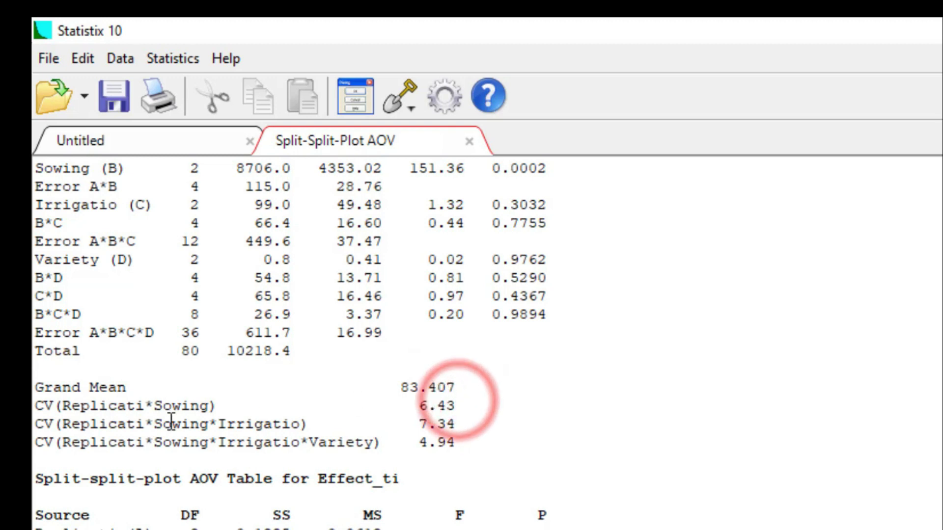
pyautogui.click(460, 425)
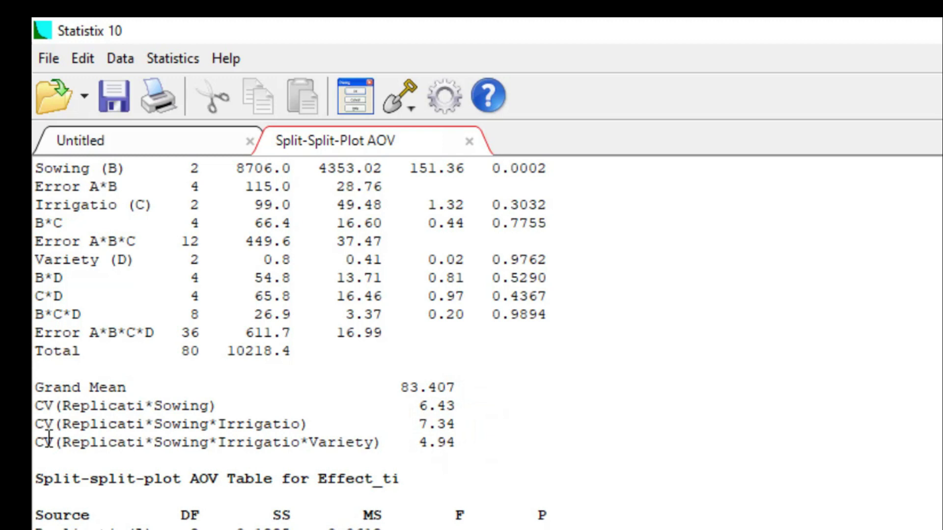
pyautogui.click(462, 442)
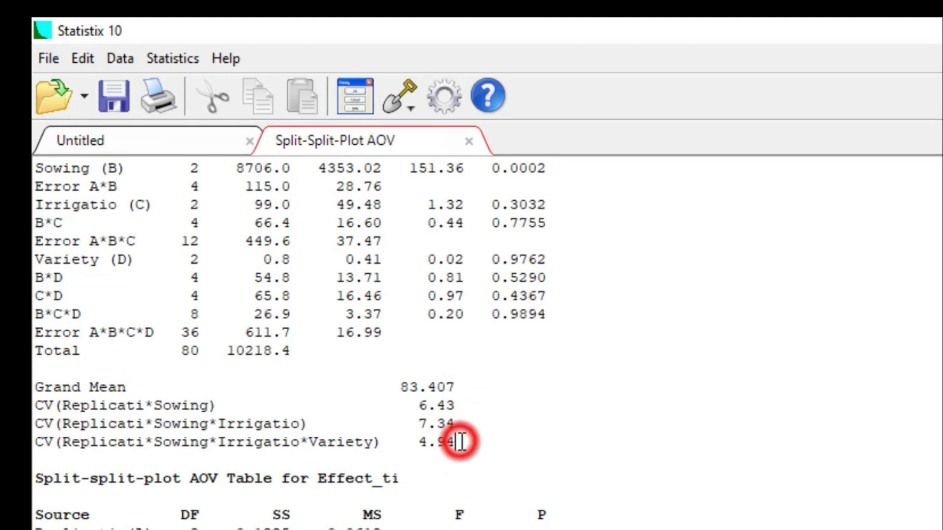
pyautogui.scroll(1, 462, 442)
pyautogui.scroll(1, 480, 423)
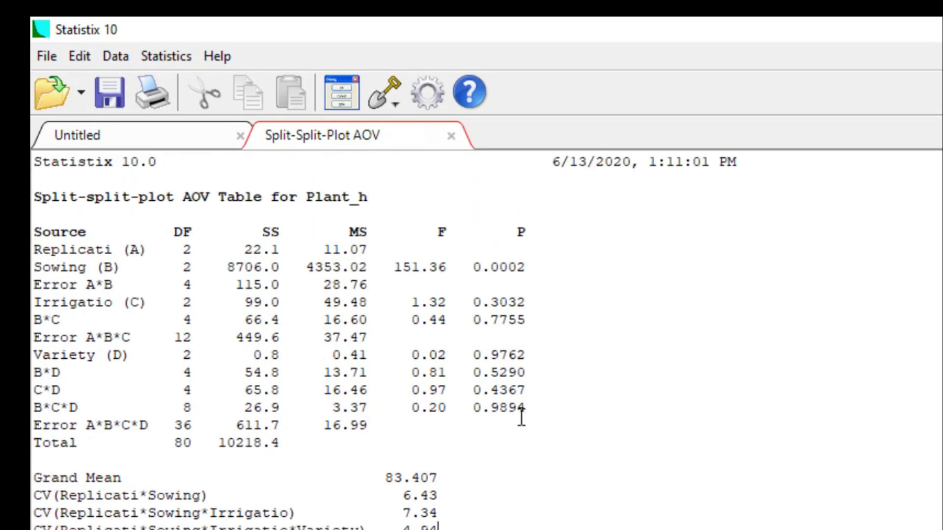
pyautogui.scroll(-5, 491, 418)
pyautogui.click(391, 297)
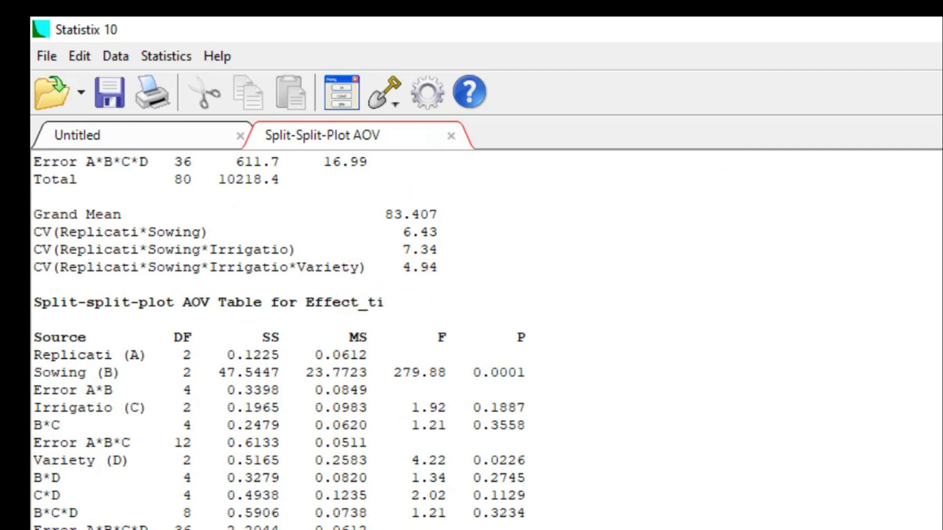
pyautogui.scroll(-5, 146, 167)
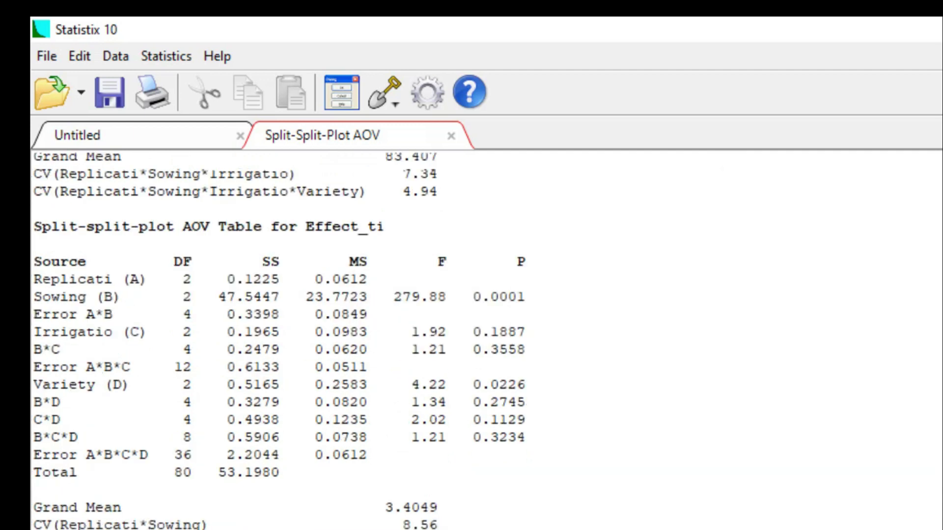
pyautogui.scroll(6, 146, 167)
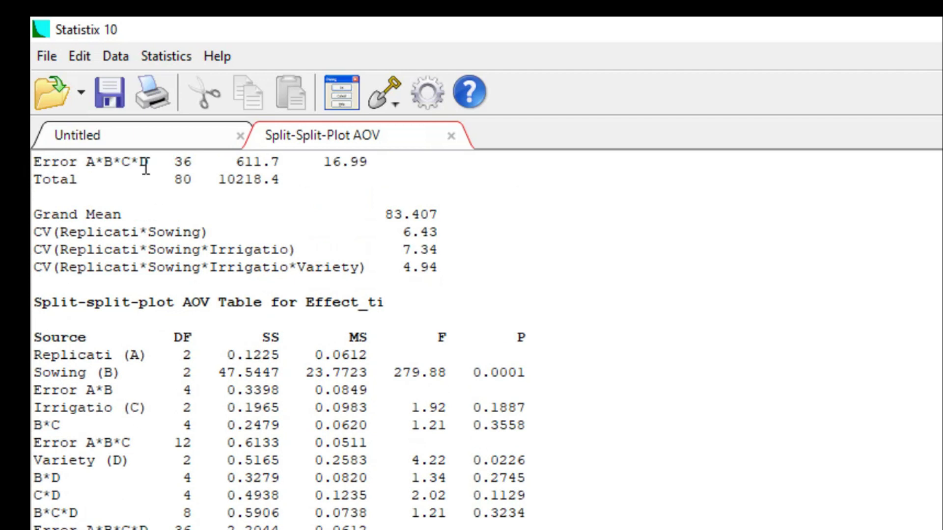
# Step: Save the AOV report to the Desktop as the Rich Text file anona4
pyautogui.click(108, 93)
pyautogui.click(592, 428)
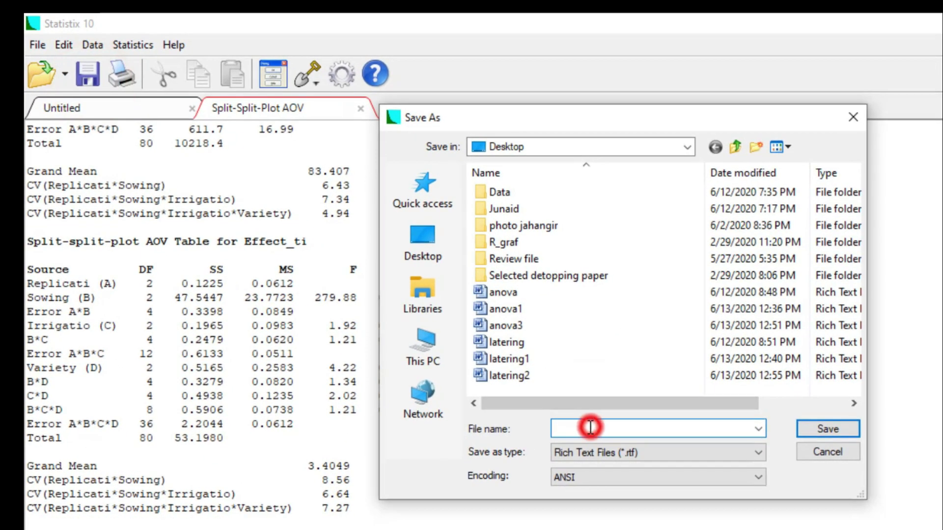
pyautogui.write('ana')
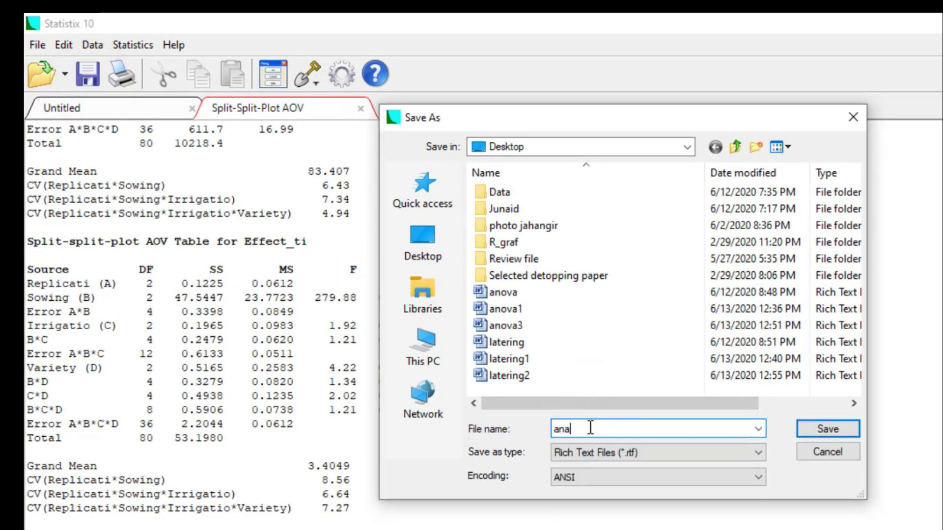
pyautogui.press('BackSpace')
pyautogui.write('ona4')
pyautogui.click(828, 429)
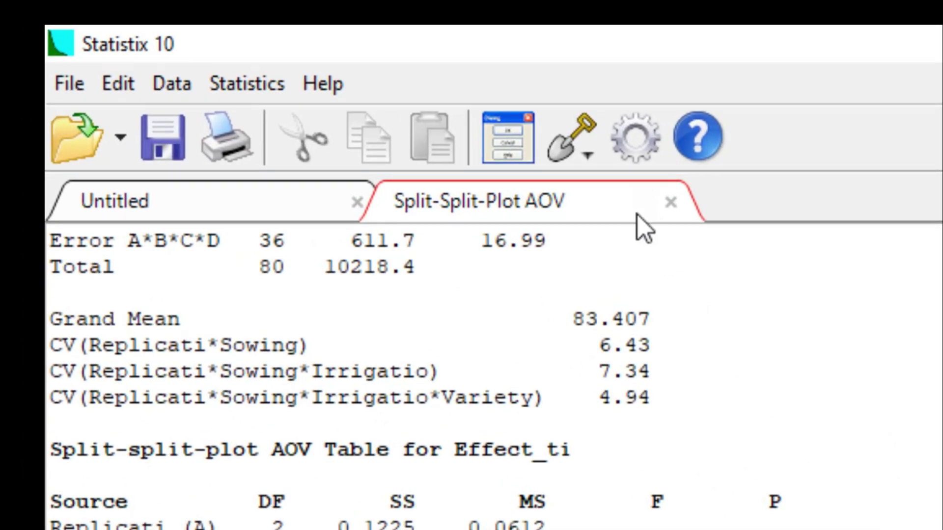
# Step: Open All-pairwise Comparisons from the Multiple Comparisons entry of the results menu
pyautogui.click(587, 153)
pyautogui.moveTo(690, 265)
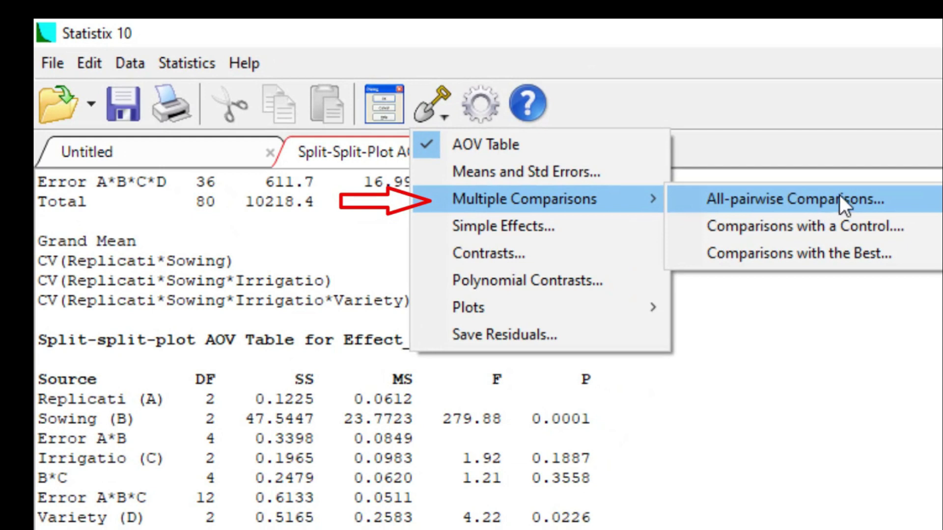
pyautogui.click(840, 199)
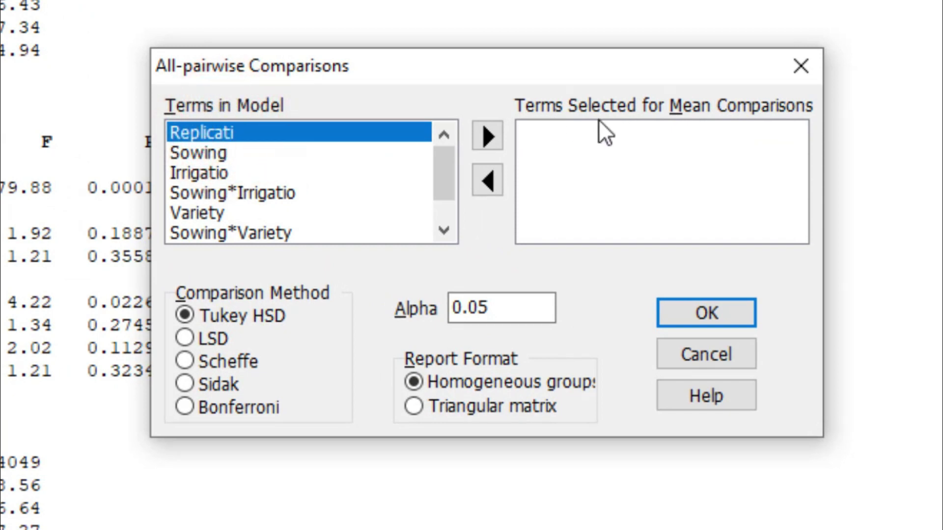
# Step: Compare all terms from Sowing to Sowing*Irrigatio*Variety using the LSD method
pyautogui.click(219, 156)
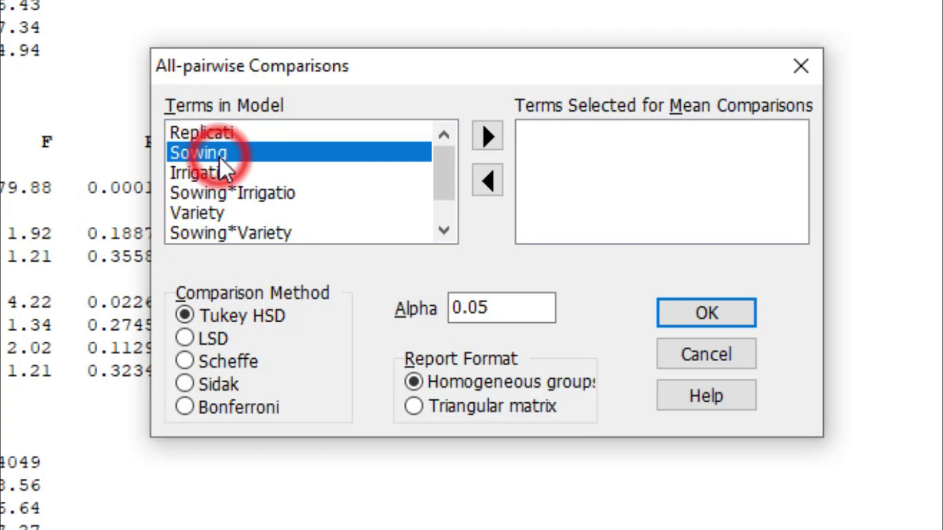
pyautogui.keyDown('shift'); pyautogui.click(222, 172); pyautogui.keyUp('shift')
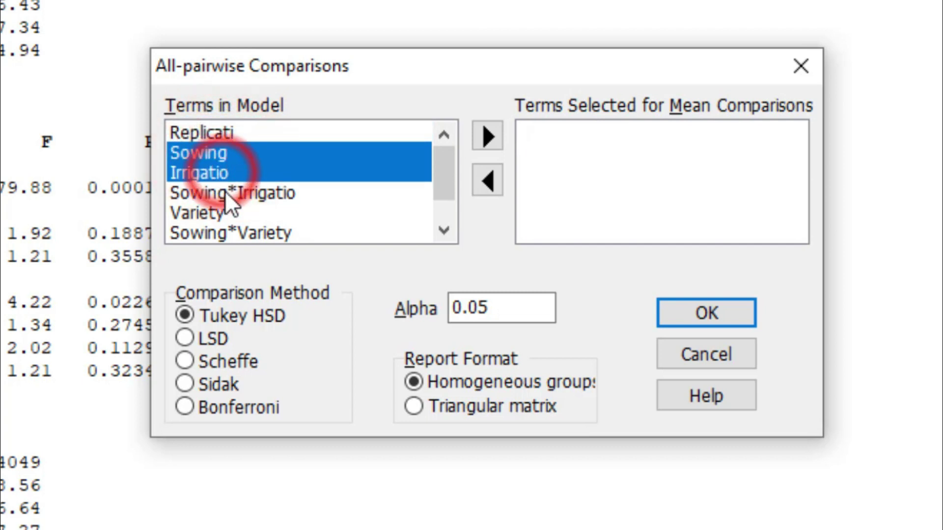
pyautogui.keyDown('shift'); pyautogui.click(253, 196); pyautogui.keyUp('shift')
pyautogui.keyDown('shift'); pyautogui.click(209, 216); pyautogui.keyUp('shift')
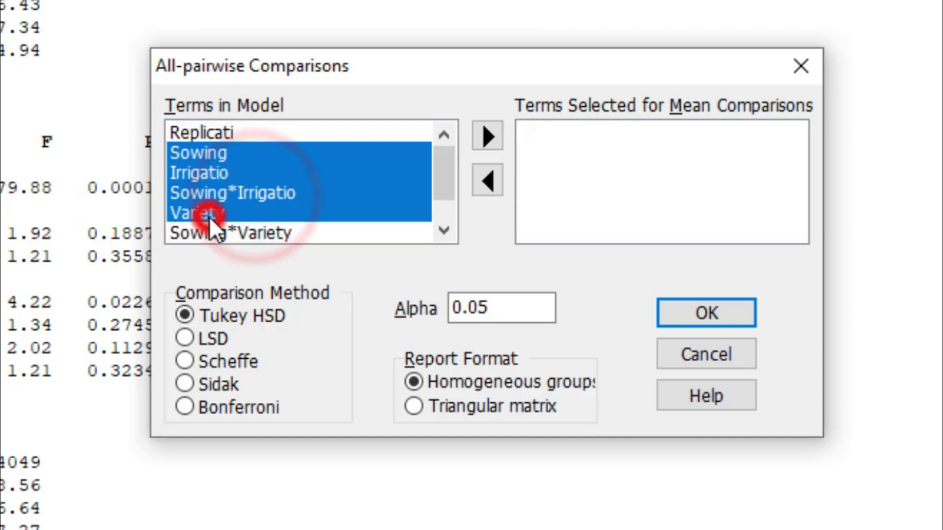
pyautogui.keyDown('shift'); pyautogui.click(230, 232); pyautogui.keyUp('shift')
pyautogui.click(442, 226)
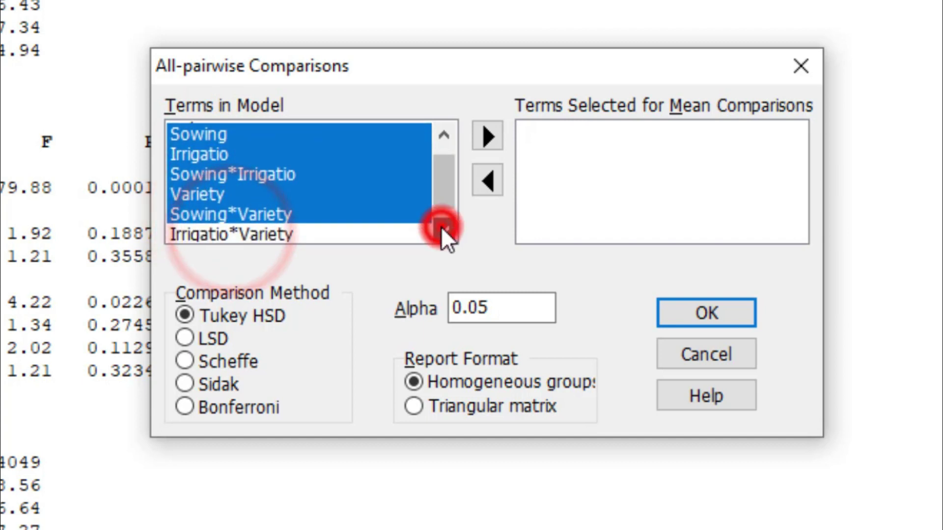
pyautogui.click(442, 227)
pyautogui.keyDown('shift'); pyautogui.click(243, 212); pyautogui.keyUp('shift')
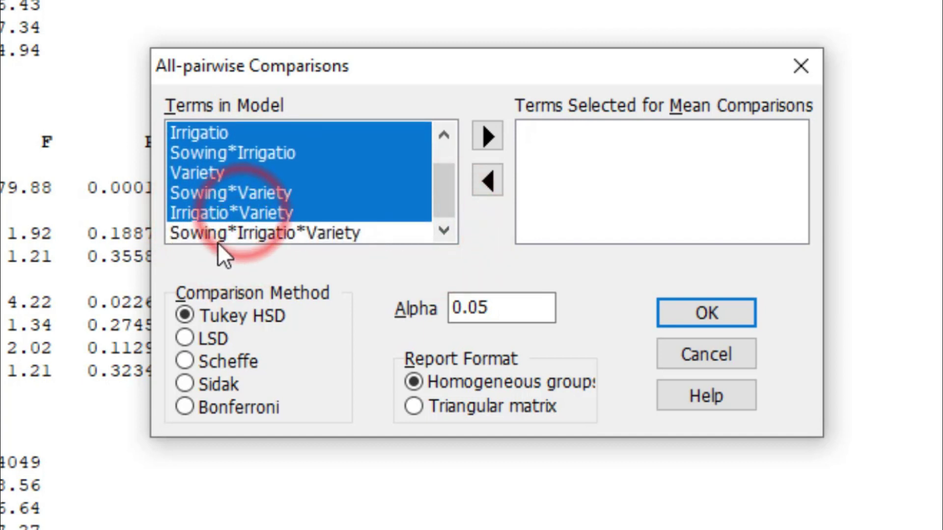
pyautogui.keyDown('shift'); pyautogui.click(341, 231); pyautogui.keyUp('shift')
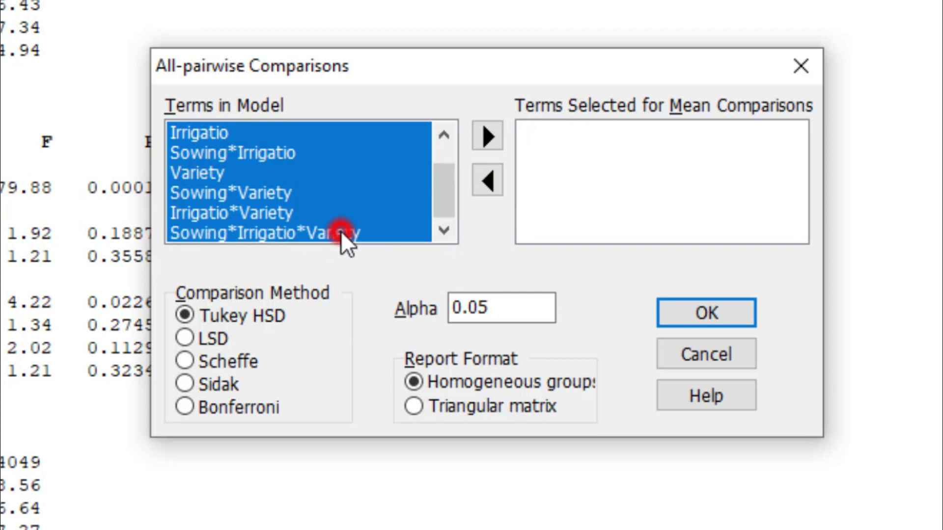
pyautogui.click(487, 137)
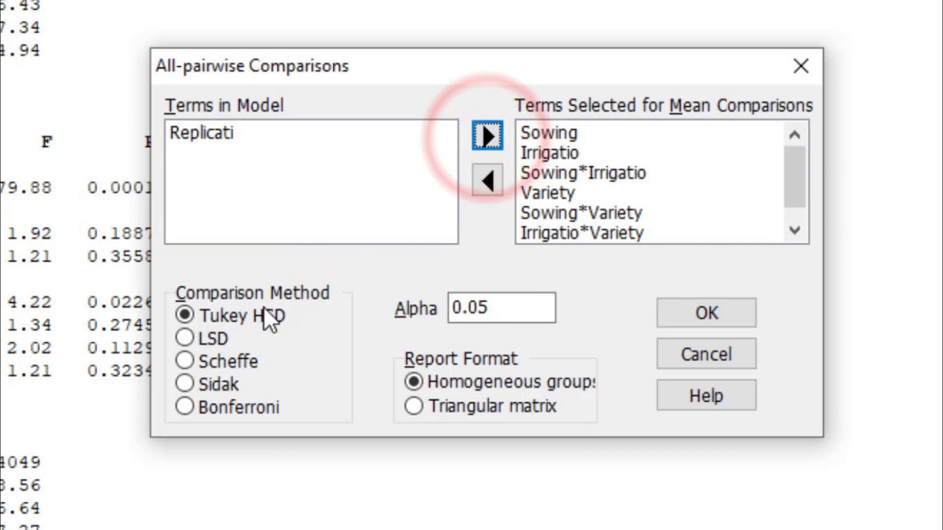
pyautogui.click(191, 341)
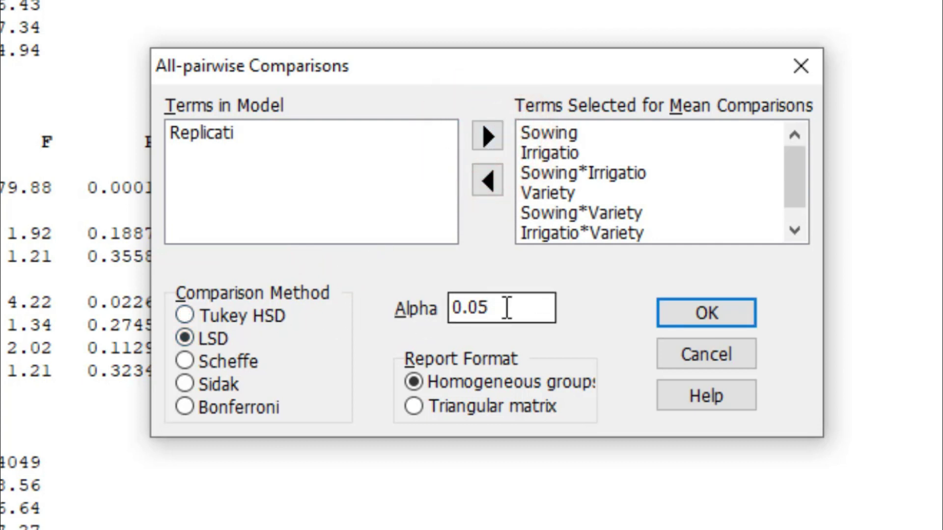
pyautogui.click(716, 318)
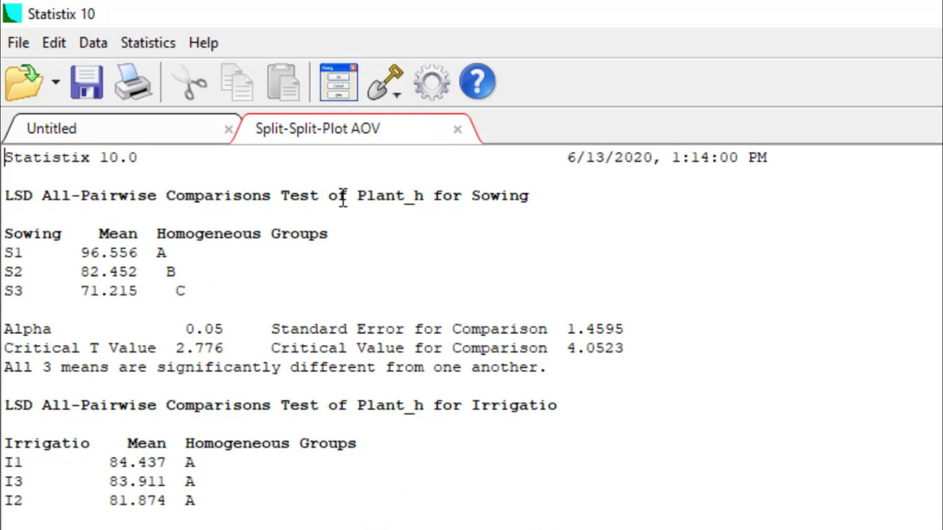
pyautogui.moveTo(428, 193); pyautogui.dragTo(356, 196)
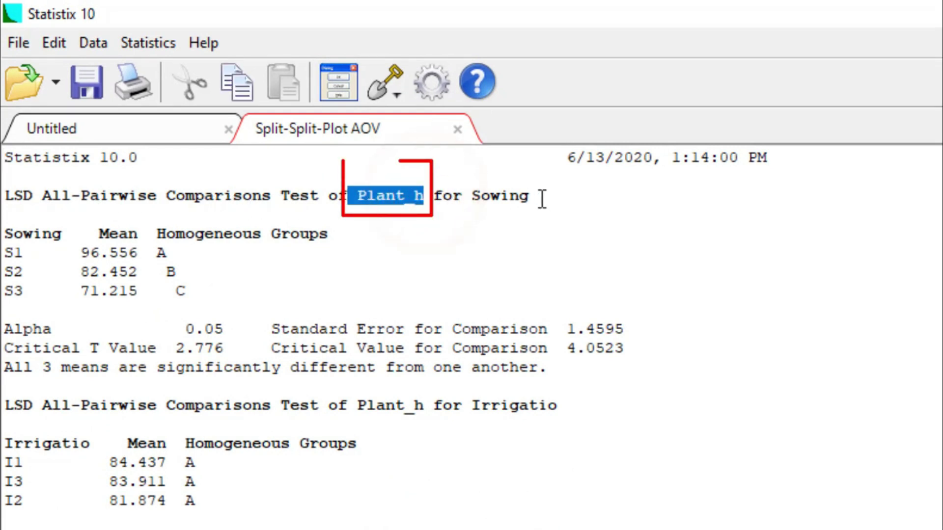
pyautogui.moveTo(538, 197); pyautogui.dragTo(484, 195)
pyautogui.moveTo(36, 235); pyautogui.dragTo(35, 215)
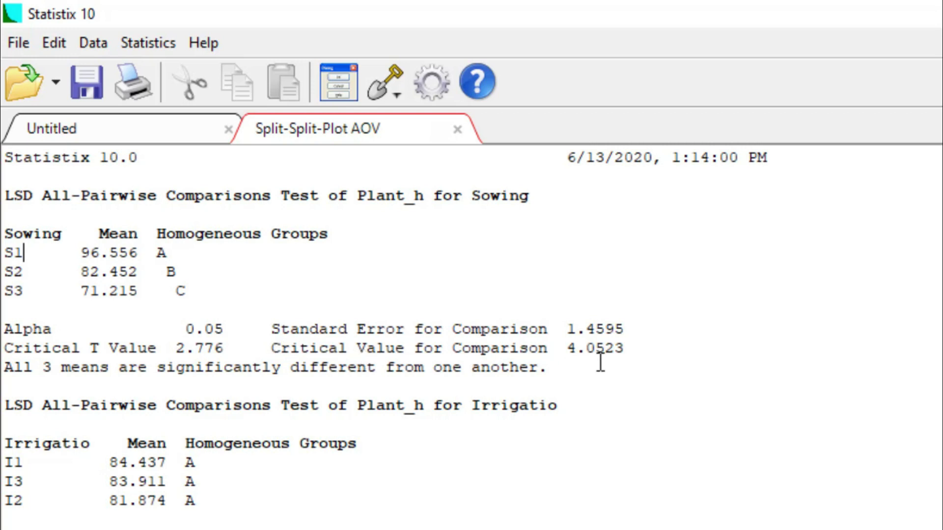
pyautogui.click(628, 350)
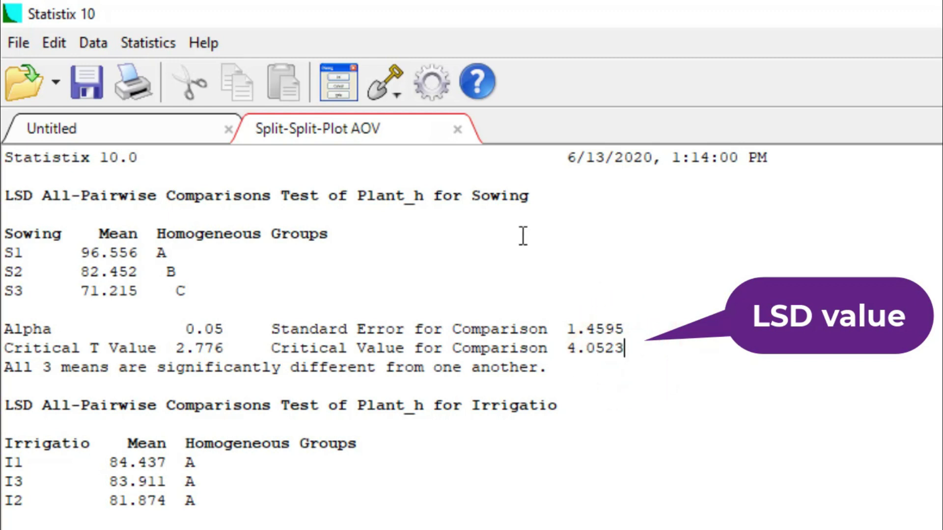
pyautogui.moveTo(560, 196); pyautogui.dragTo(490, 197)
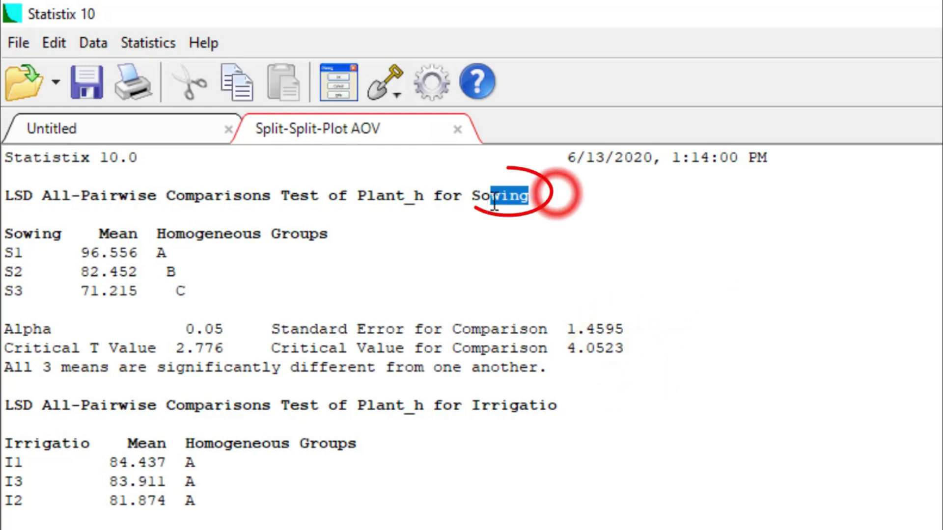
pyautogui.click(385, 200)
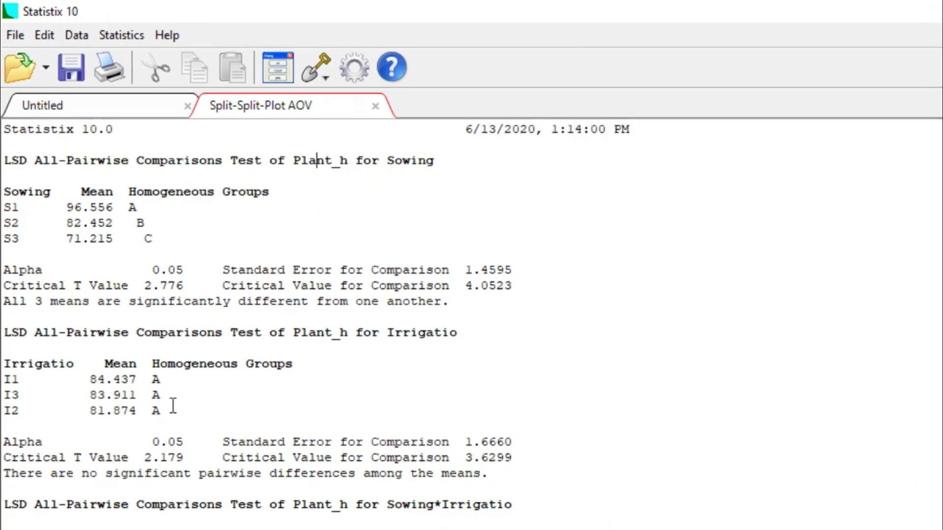
pyautogui.click(518, 457)
pyautogui.click(402, 334)
pyautogui.click(317, 333)
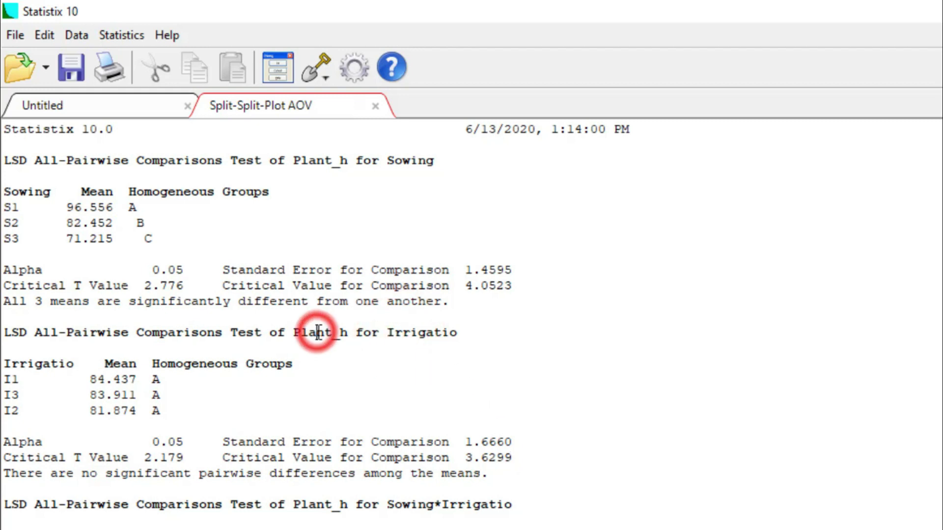
pyautogui.scroll(-3, 318, 333)
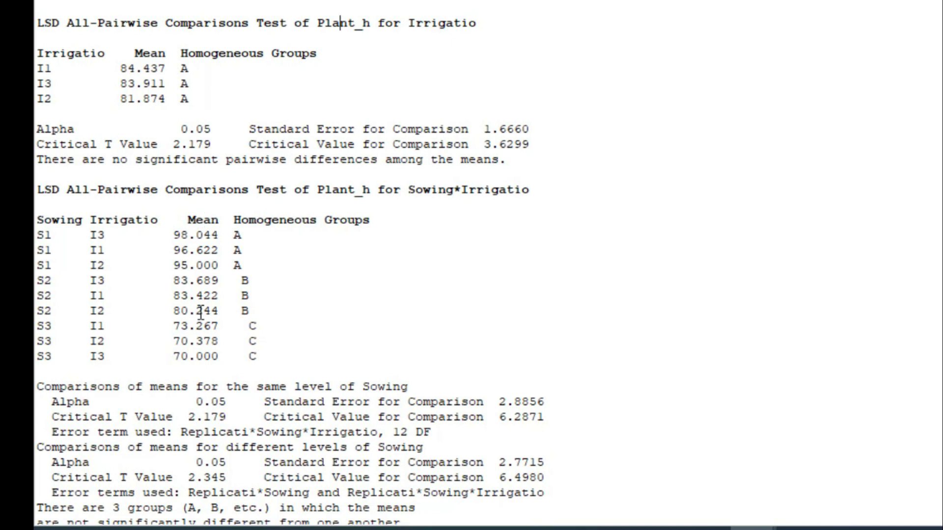
pyautogui.click(562, 418)
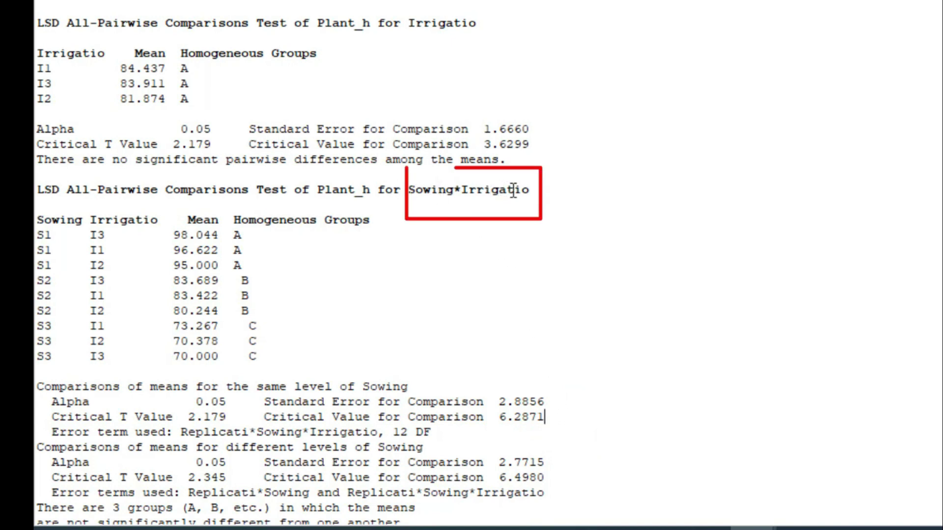
pyautogui.click(341, 187)
pyautogui.scroll(-7, 344, 189)
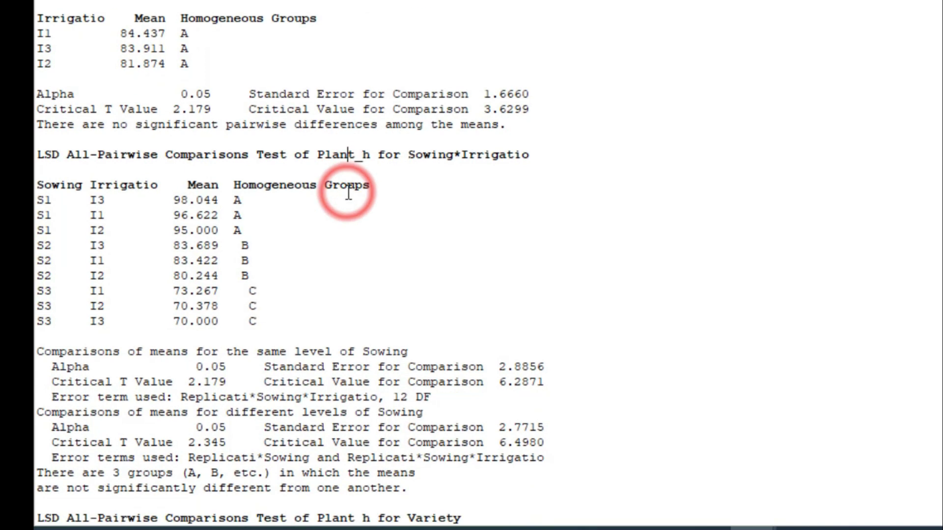
pyautogui.scroll(-3, 348, 192)
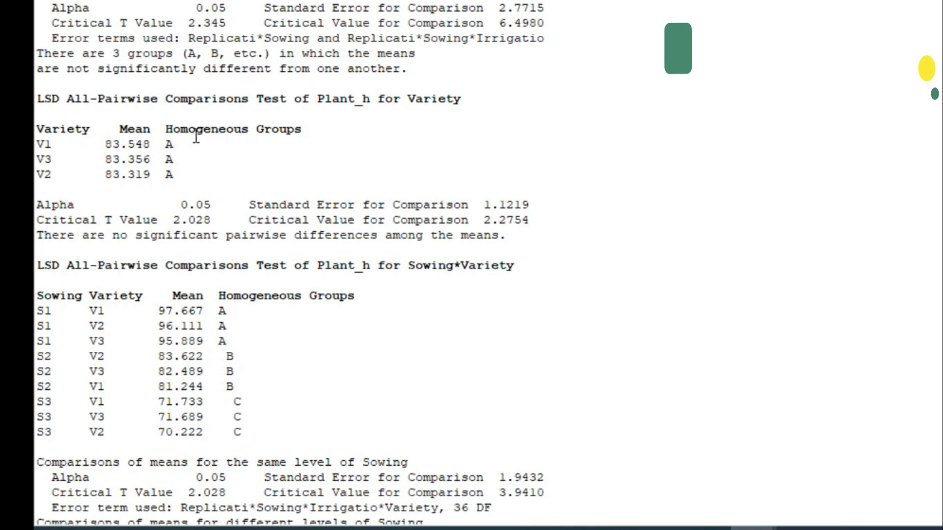
pyautogui.click(535, 220)
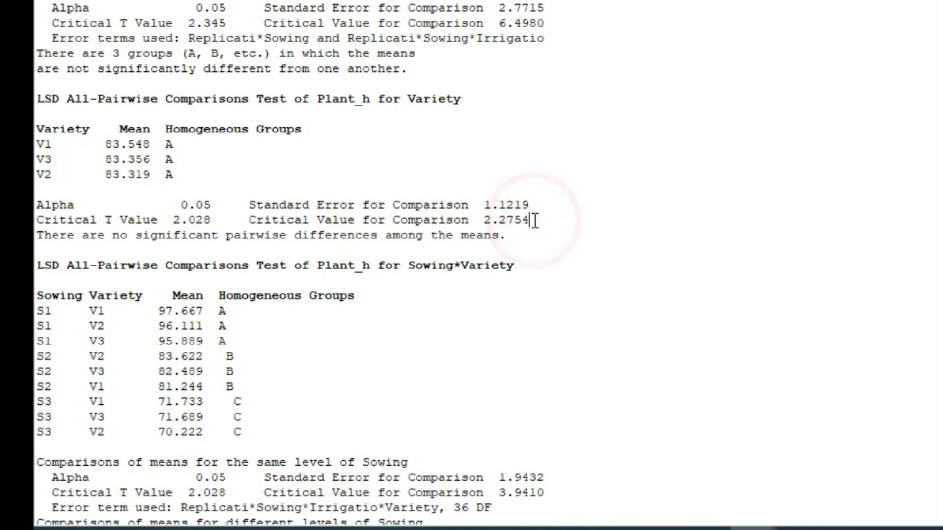
pyautogui.click(434, 108)
pyautogui.click(337, 102)
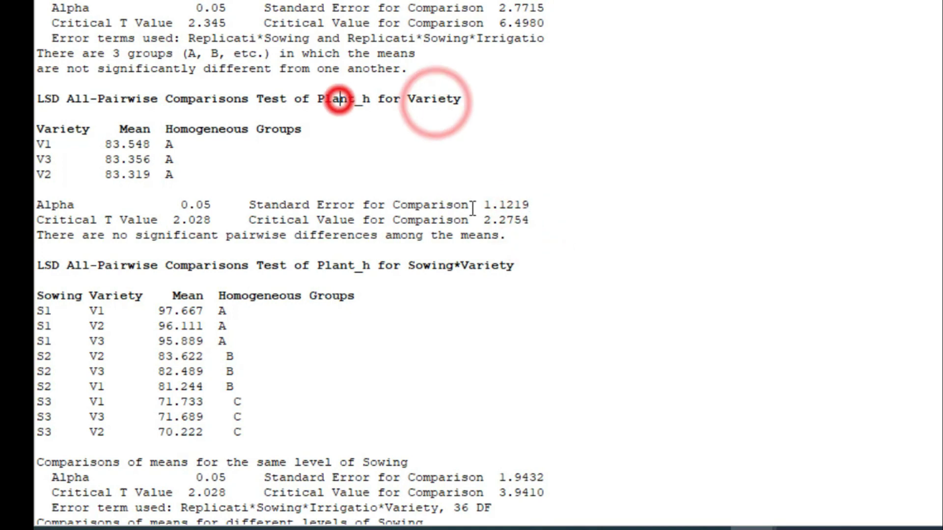
pyautogui.scroll(-3, 488, 206)
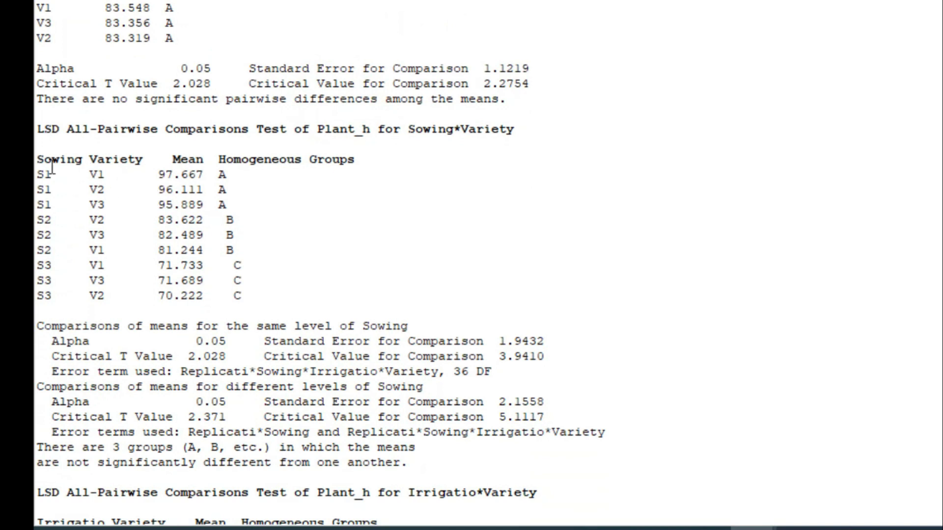
pyautogui.click(123, 160)
pyautogui.click(546, 356)
pyautogui.click(495, 132)
pyautogui.click(358, 125)
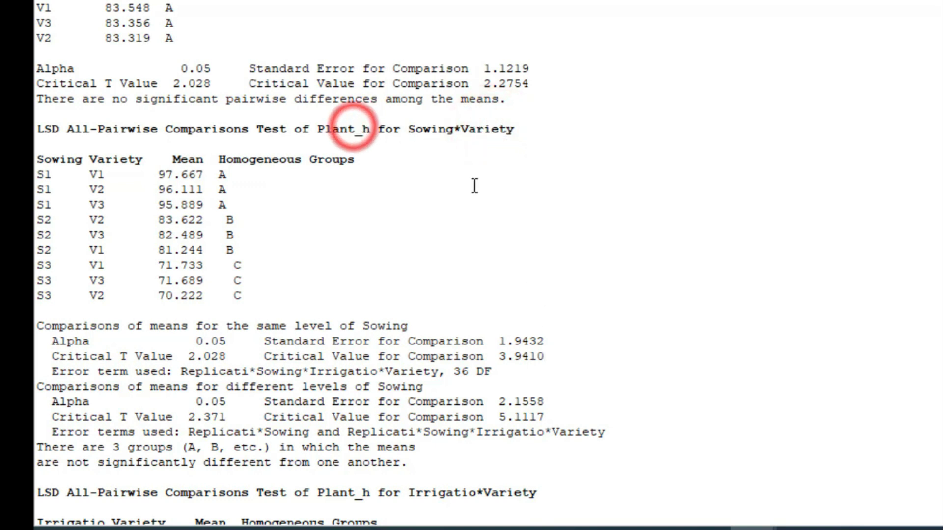
pyautogui.scroll(-4, 474, 184)
pyautogui.scroll(-3, 474, 185)
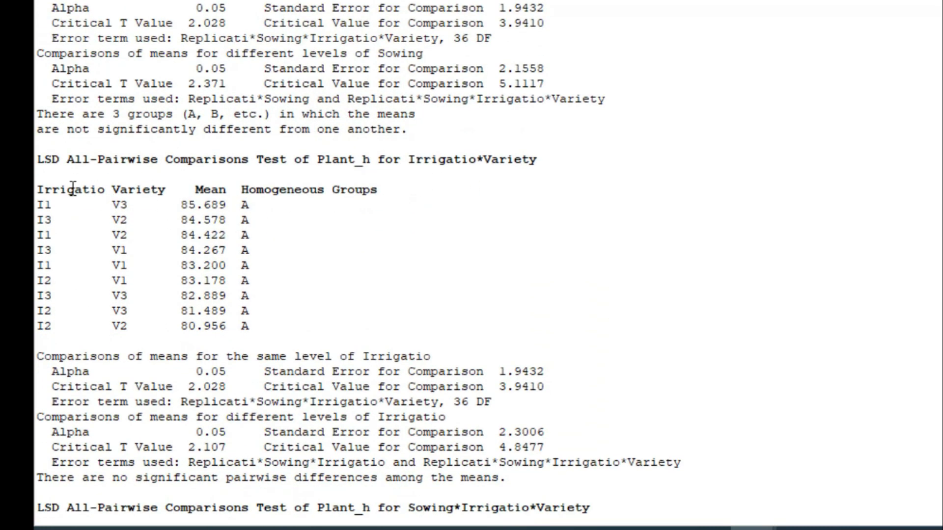
pyautogui.click(56, 191)
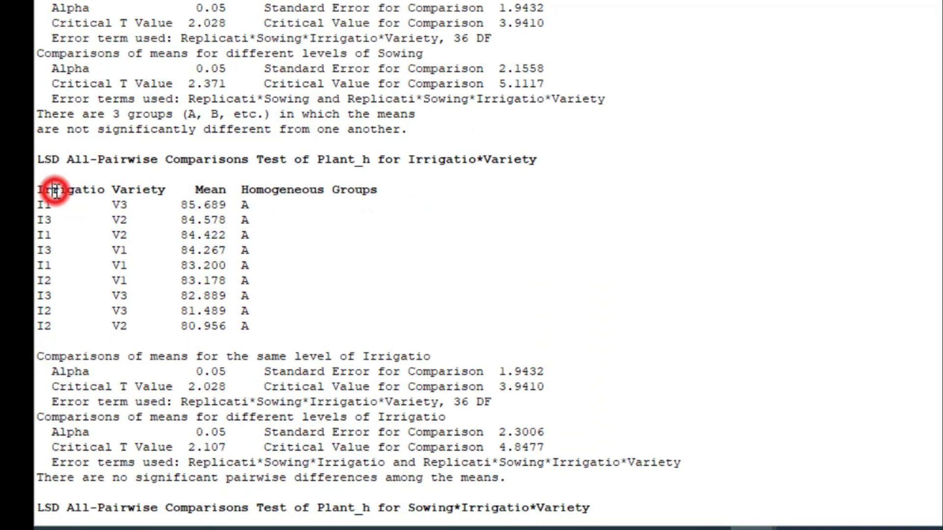
pyautogui.click(151, 187)
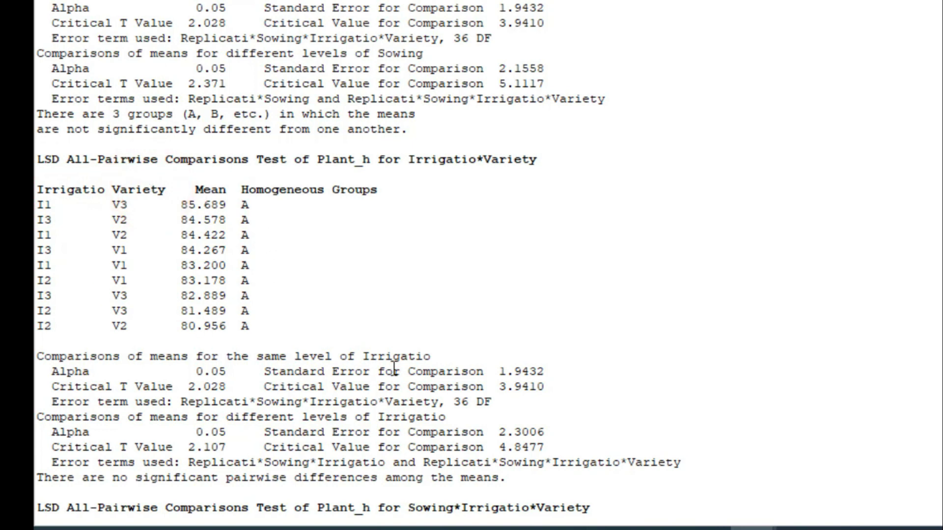
pyautogui.click(546, 388)
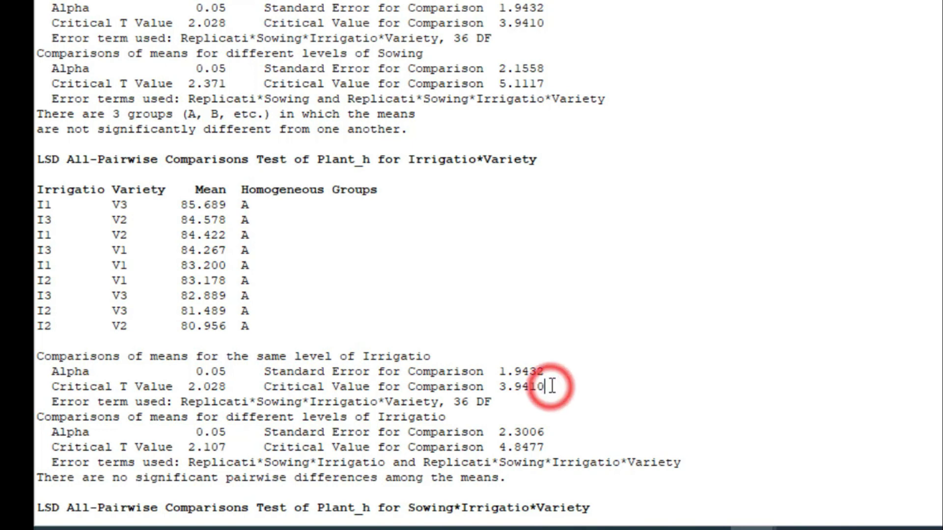
pyautogui.click(343, 162)
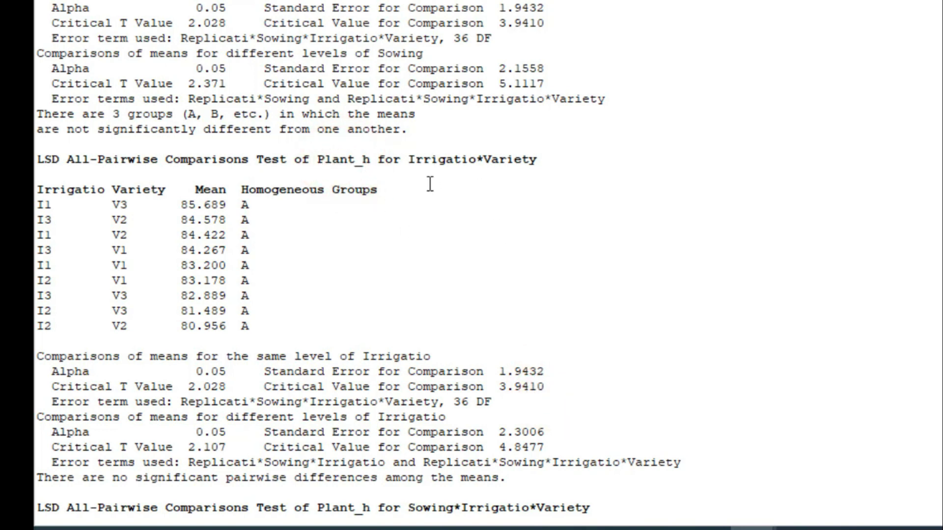
pyautogui.click(434, 159)
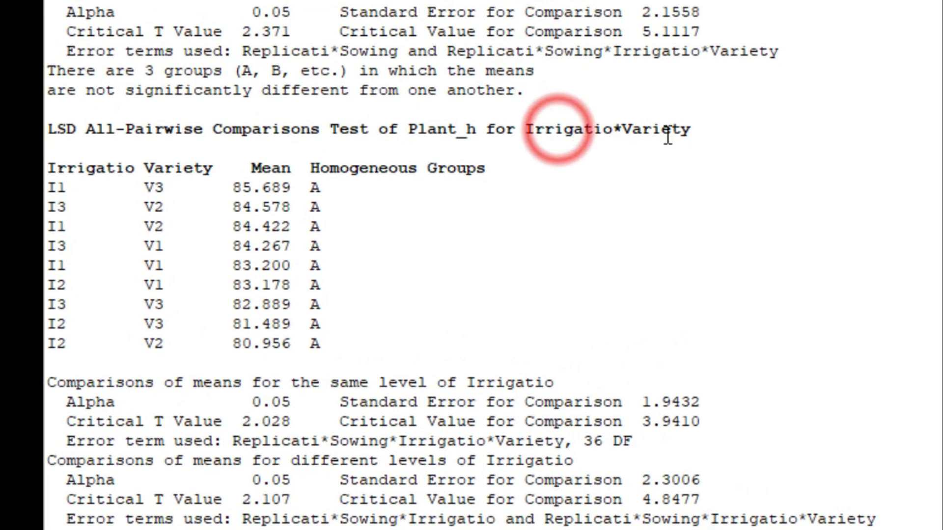
pyautogui.click(668, 136)
pyautogui.scroll(-9, 666, 143)
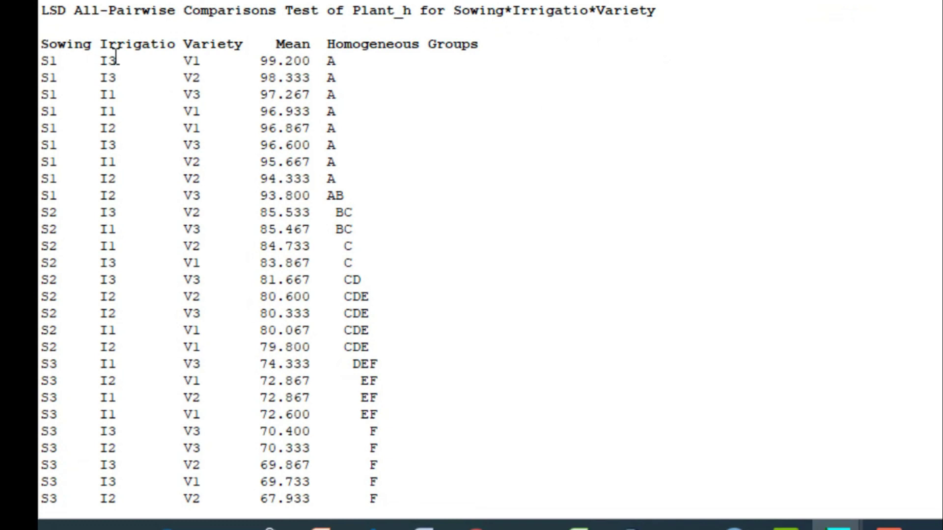
pyautogui.click(206, 44)
pyautogui.scroll(-5, 388, 290)
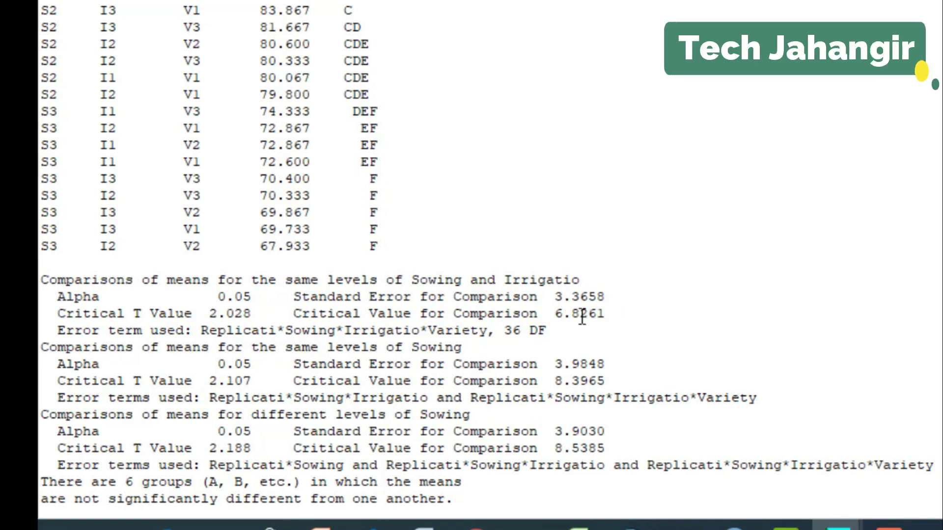
pyautogui.click(611, 314)
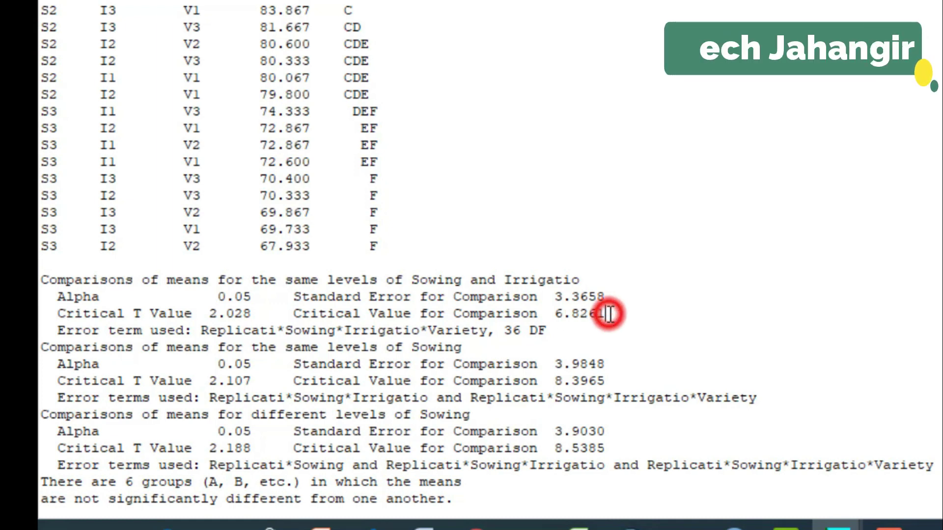
pyautogui.scroll(4, 611, 315)
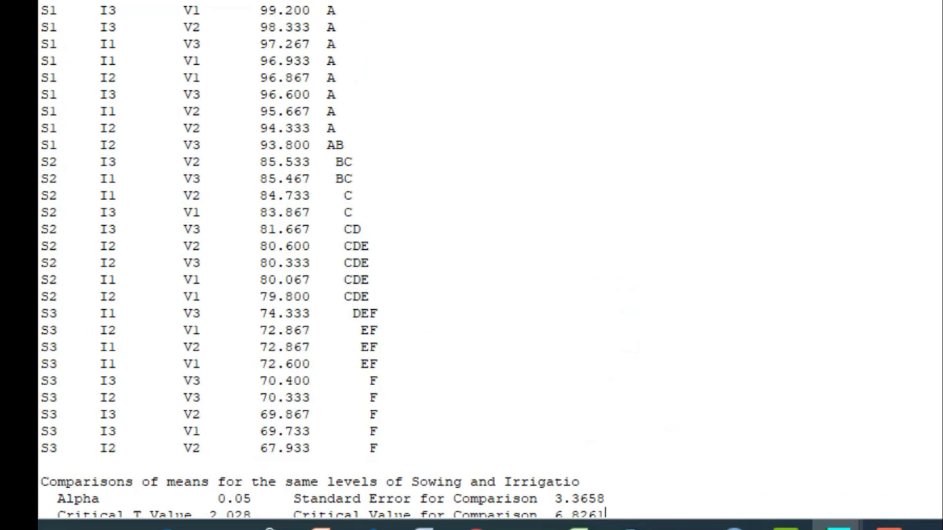
pyautogui.click(501, 124)
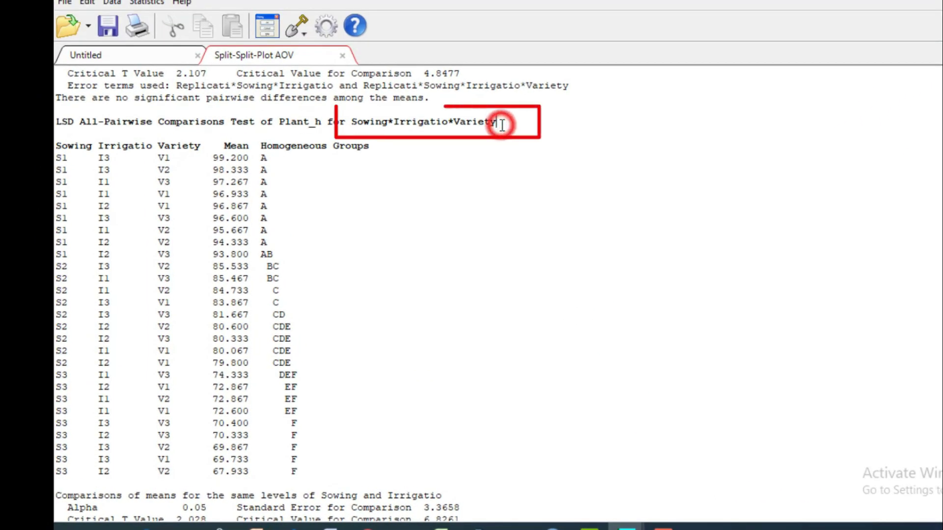
pyautogui.click(311, 121)
pyautogui.scroll(-10, 274, 355)
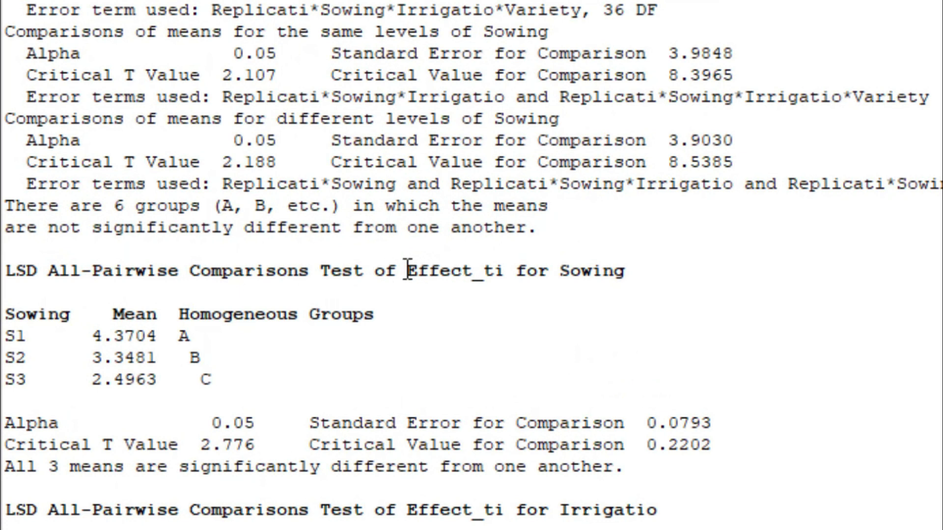
pyautogui.moveTo(406, 271); pyautogui.dragTo(501, 273)
pyautogui.click(593, 272)
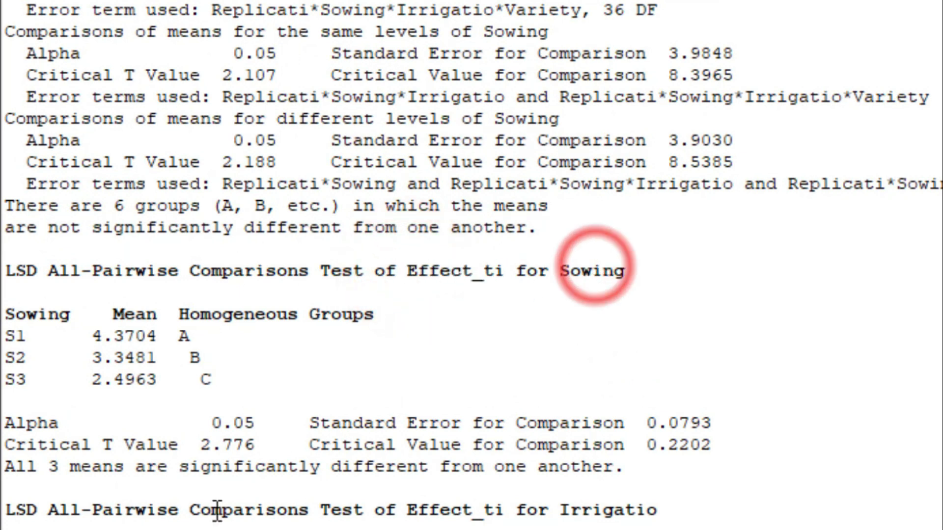
pyautogui.scroll(-7, 593, 272)
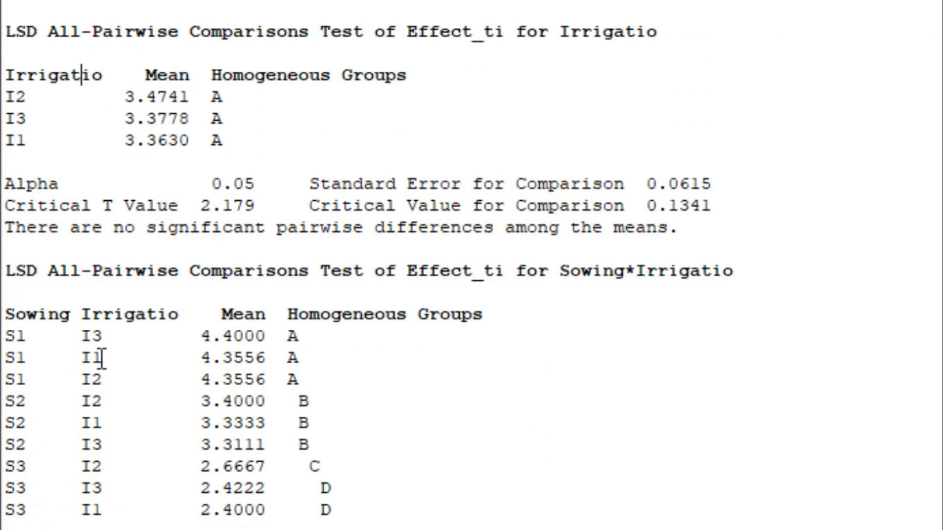
pyautogui.click(133, 324)
pyautogui.scroll(-12, 131, 383)
pyautogui.click(58, 104)
pyautogui.click(117, 355)
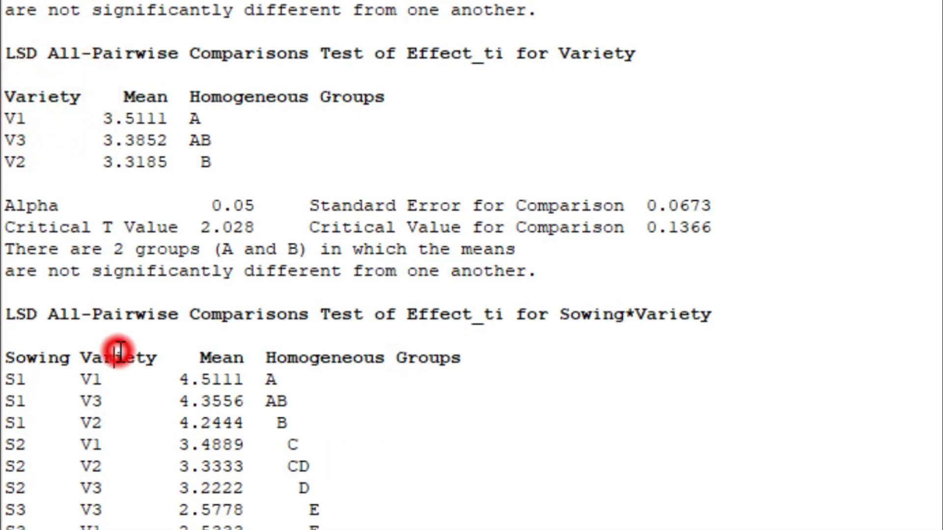
pyautogui.scroll(-3, 122, 353)
pyautogui.scroll(-7, 122, 353)
pyautogui.click(35, 225)
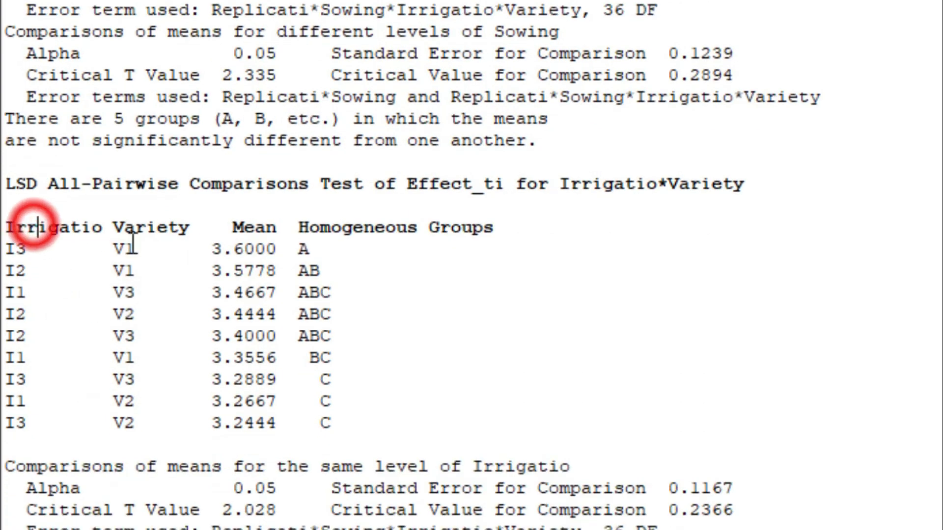
pyautogui.click(129, 243)
pyautogui.scroll(-1, 136, 255)
pyautogui.scroll(-7, 98, 258)
pyautogui.click(36, 188)
pyautogui.click(92, 192)
pyautogui.click(253, 192)
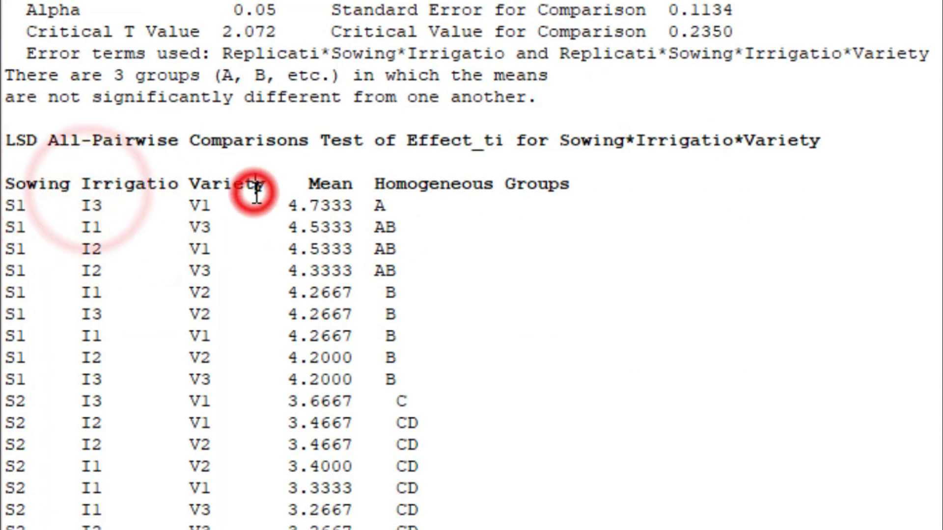
pyautogui.scroll(-7, 491, 309)
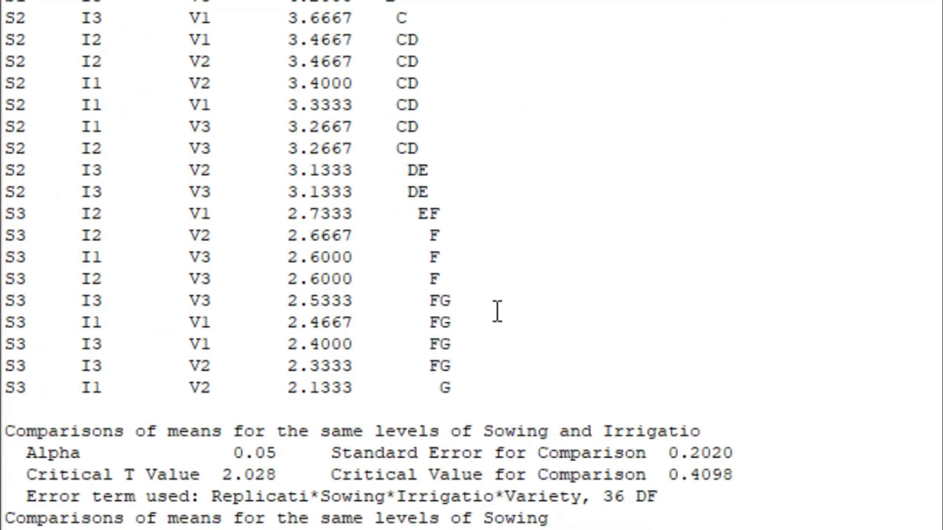
pyautogui.scroll(-3, 508, 309)
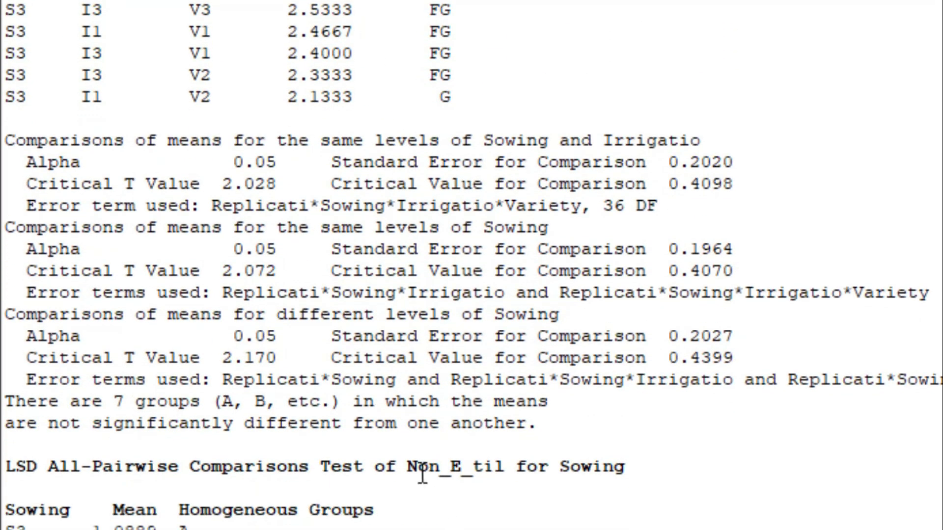
pyautogui.moveTo(406, 467); pyautogui.dragTo(6, 466)
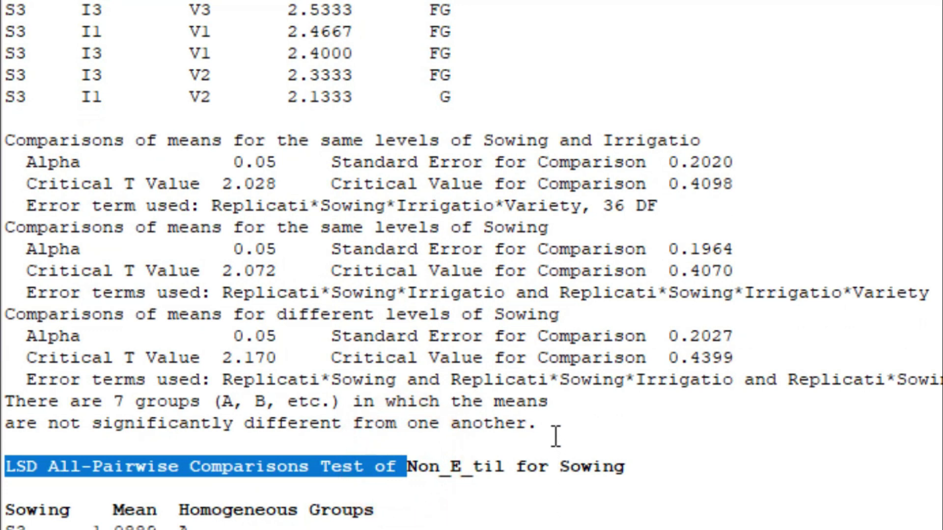
pyautogui.scroll(20, 491, 294)
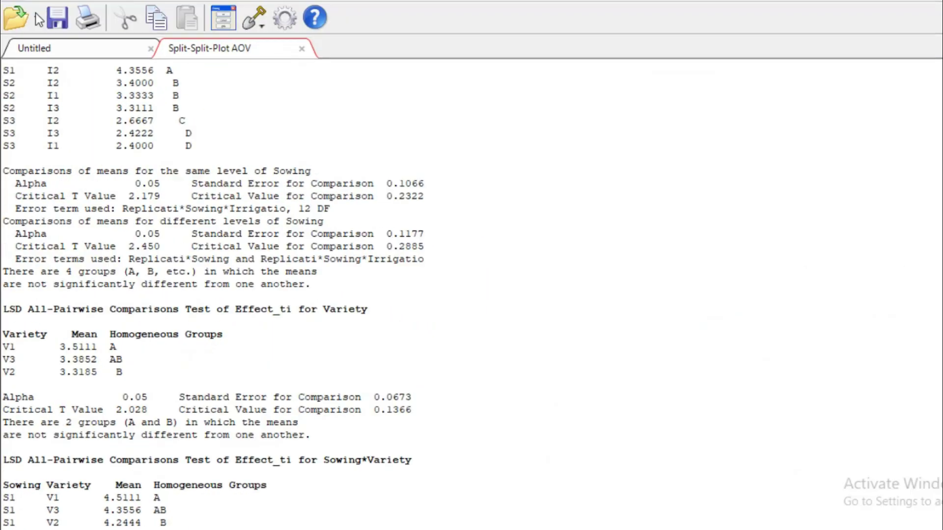
# Step: Save the results report to the Desktop as the Rich Text file latering4
pyautogui.click(57, 18)
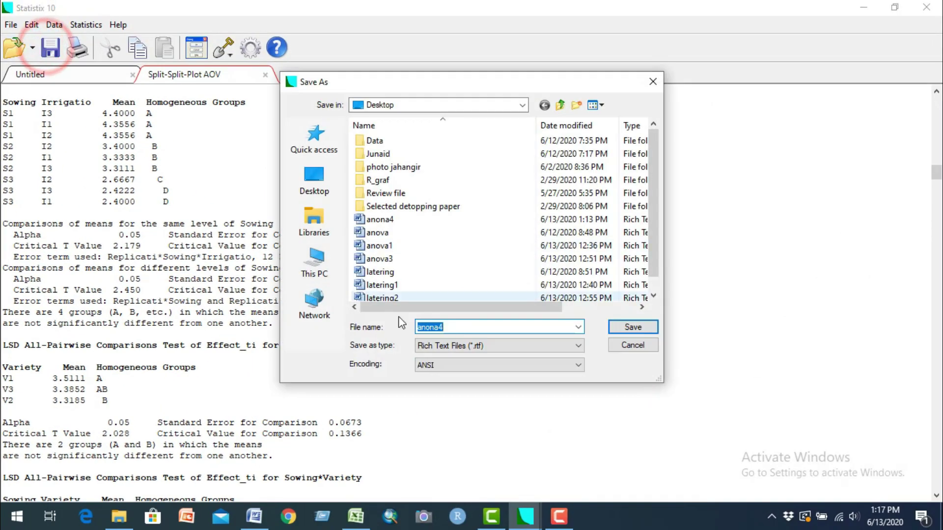
pyautogui.write('latering4')
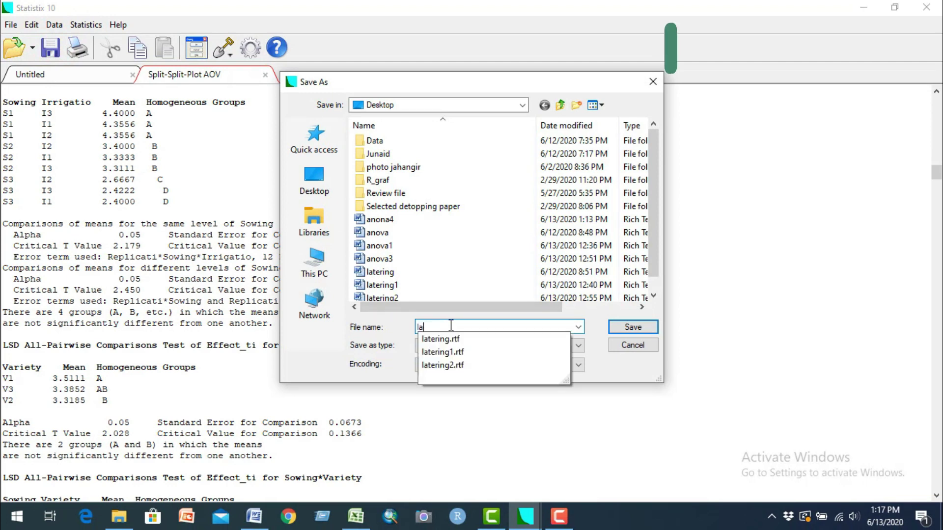
pyautogui.click(634, 327)
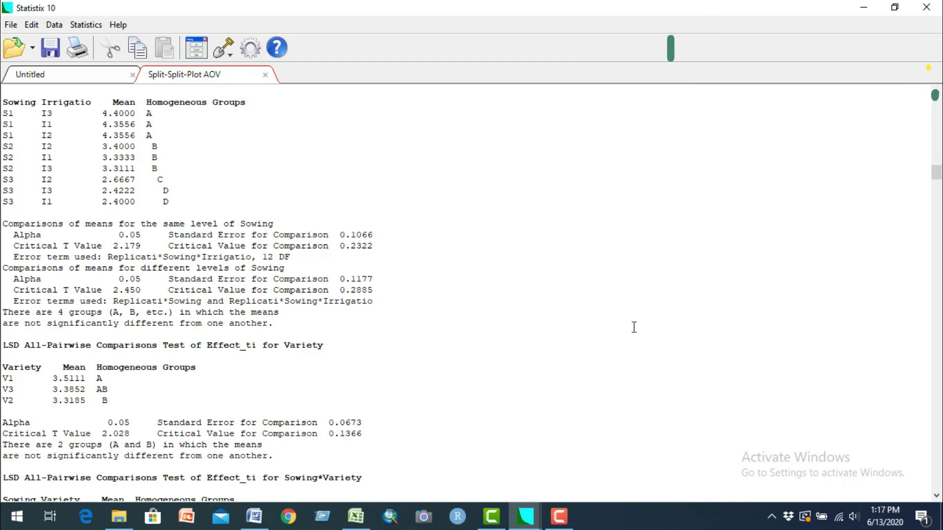